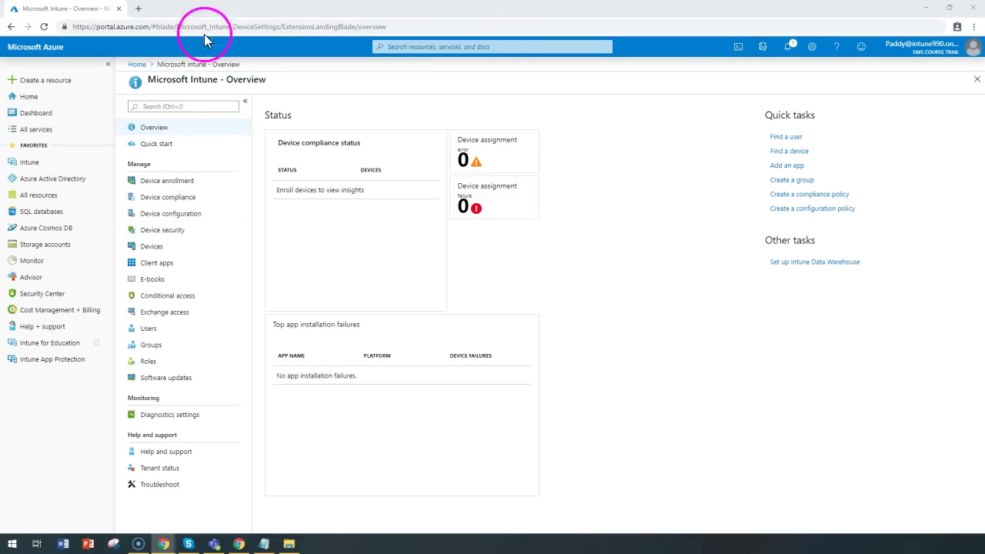
# Start a new device compliance policy in Intune with macOS as the platform
pyautogui.click(171, 197)
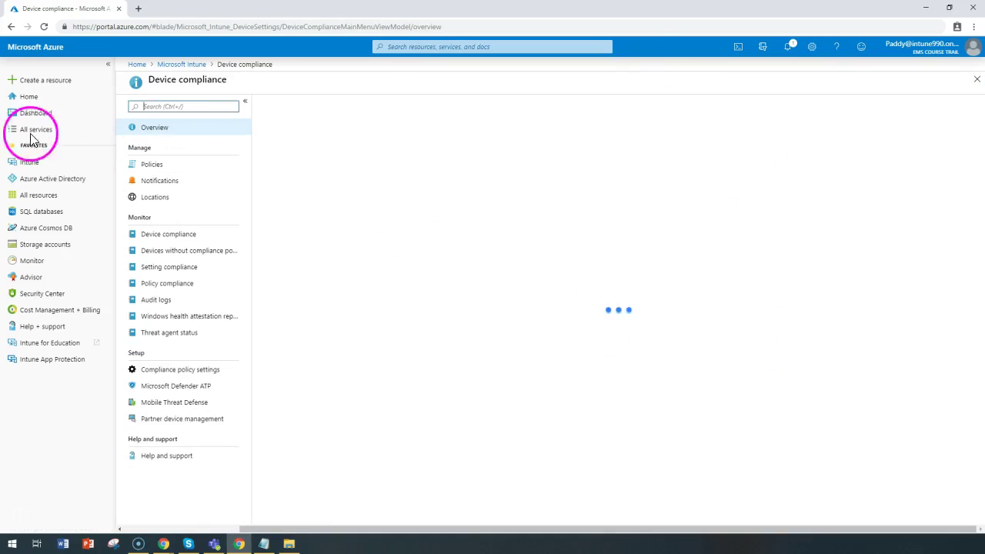
pyautogui.click(151, 164)
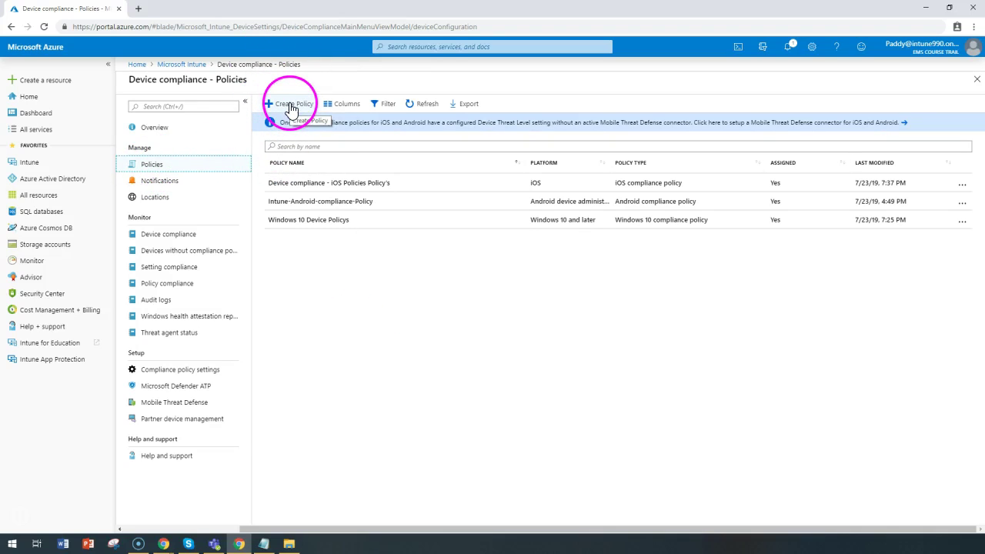
pyautogui.click(290, 107)
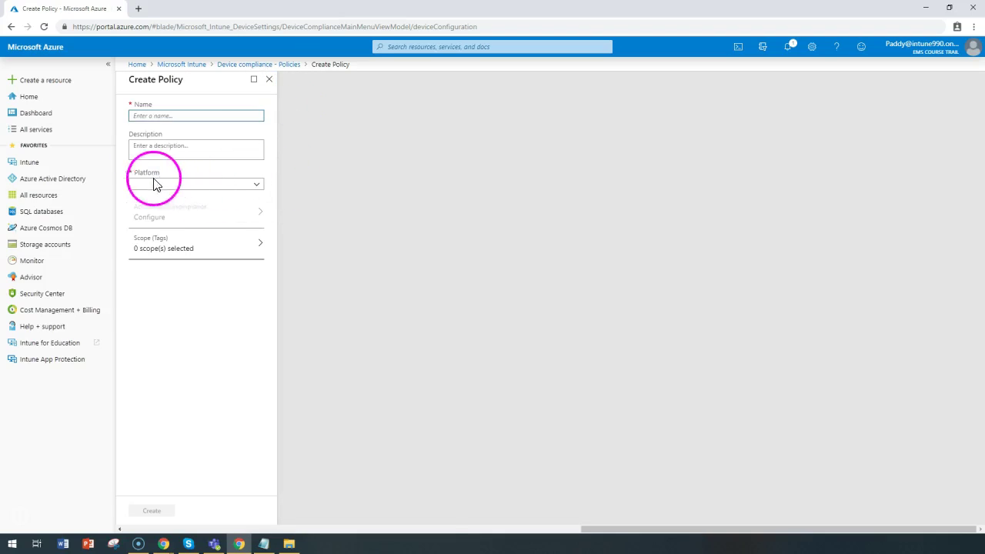
pyautogui.click(226, 185)
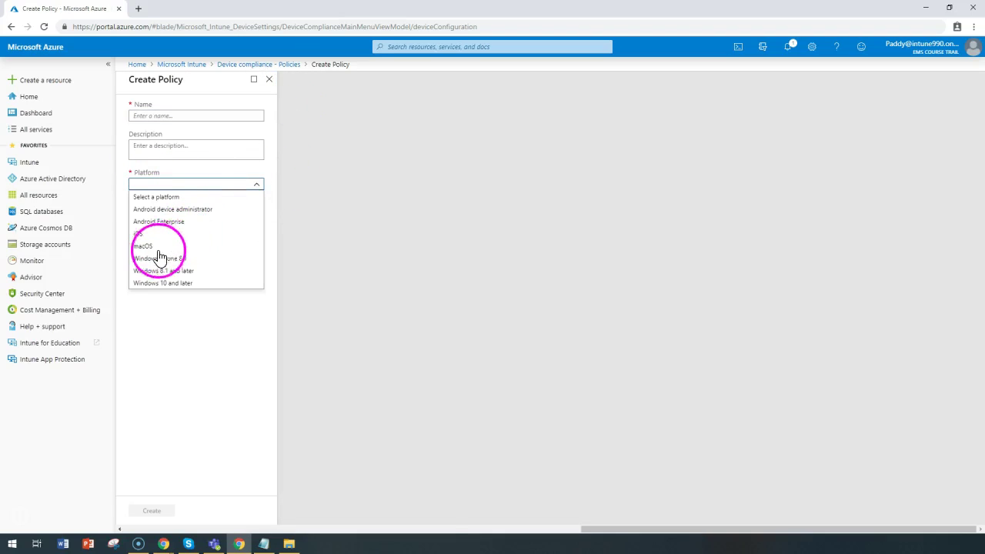
pyautogui.click(154, 245)
# Enter "Mac Compliance Policy" as both the name and the description of the new policy
pyautogui.click(180, 112)
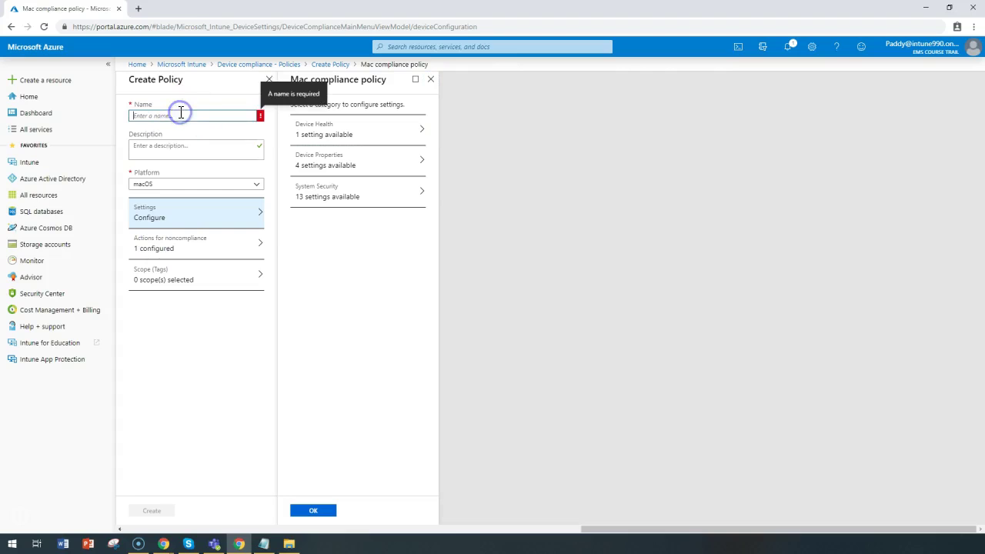
pyautogui.write('Mac Compliance Policy')
pyautogui.click(181, 143)
pyautogui.write('Mac Compliance Policy')
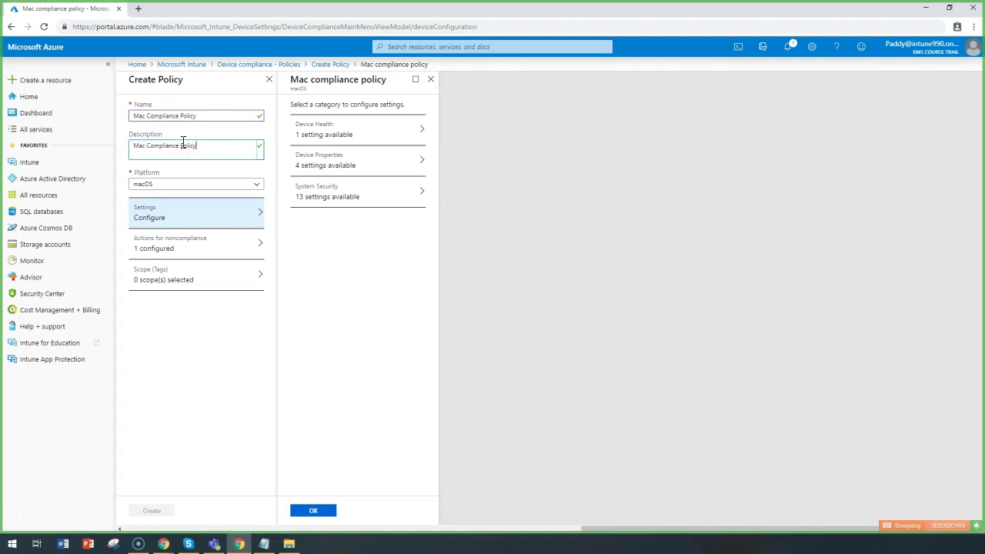
# Require system integrity protection in the policy's Device Health settings and confirm them
pyautogui.click(342, 145)
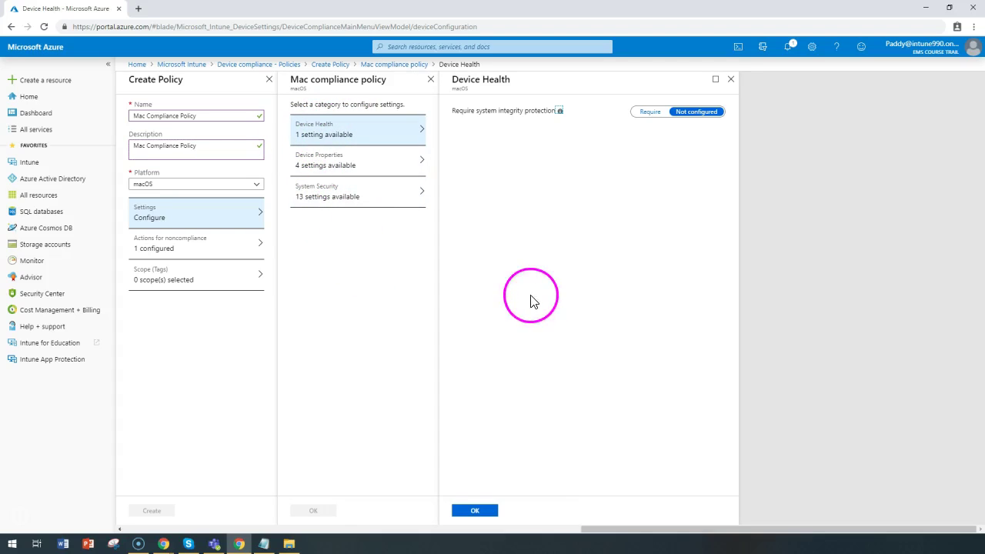
pyautogui.click(560, 112)
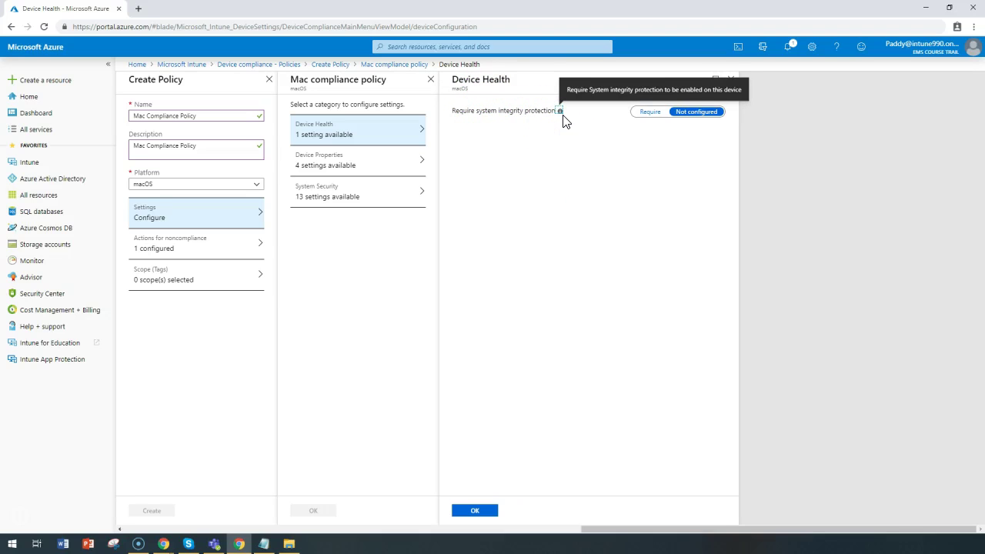
pyautogui.click(651, 115)
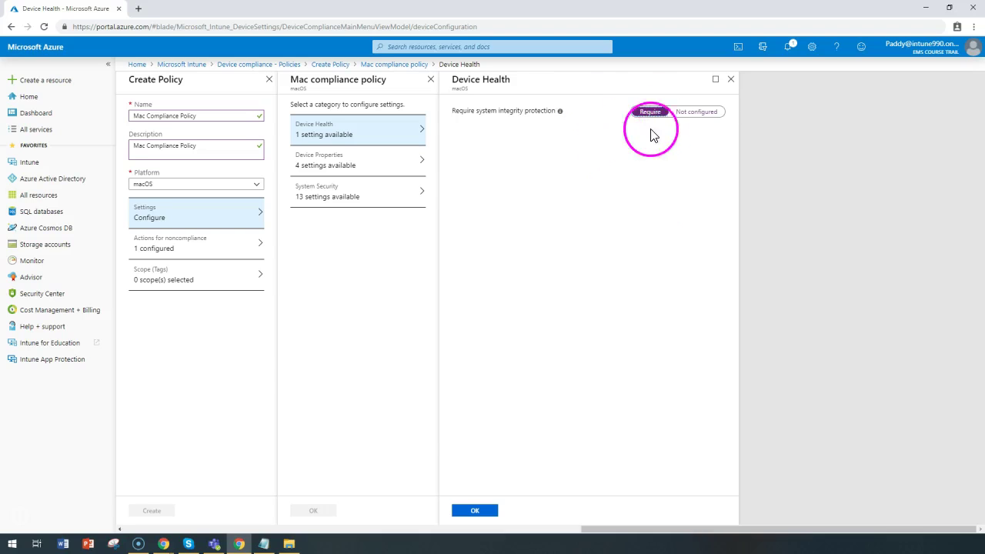
pyautogui.click(476, 511)
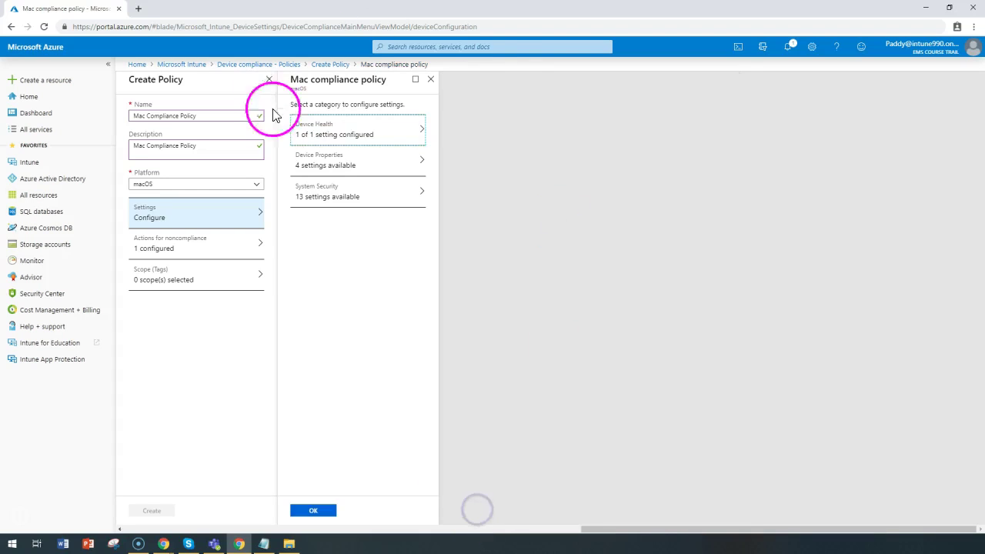
# Review the minimum and maximum OS version and build version settings in the policy's Device Properties
pyautogui.click(368, 162)
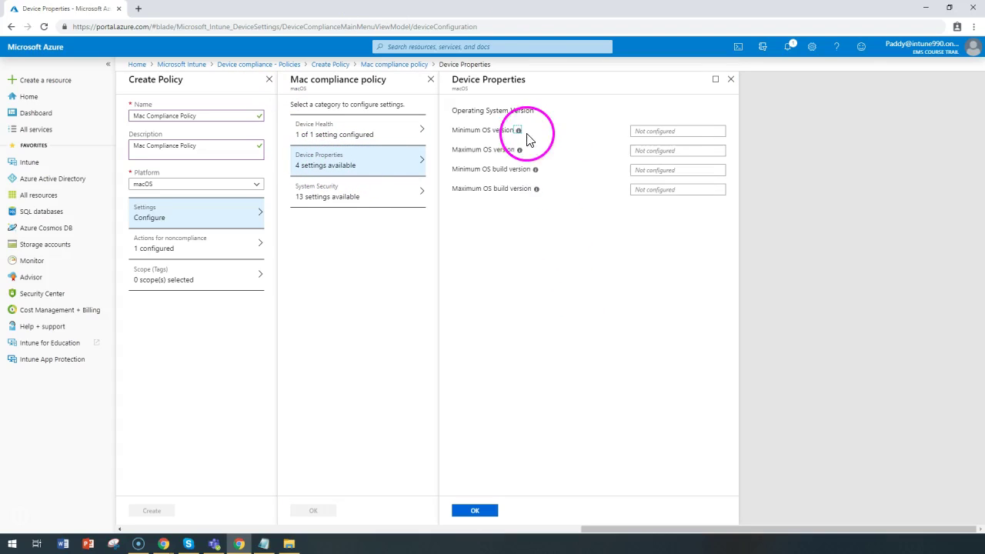
pyautogui.moveTo(493, 168); pyautogui.dragTo(512, 190)
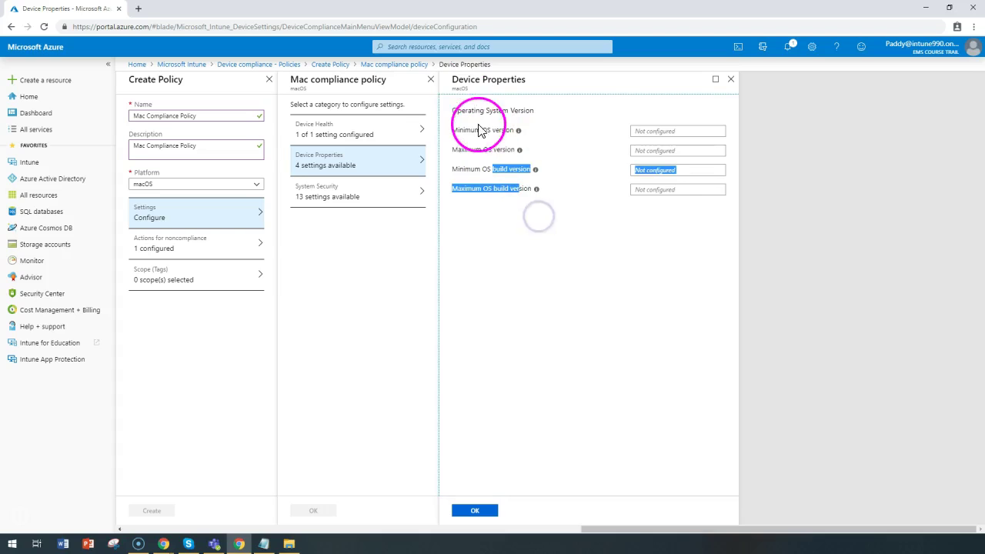
pyautogui.moveTo(457, 110); pyautogui.dragTo(587, 202)
pyautogui.click(601, 246)
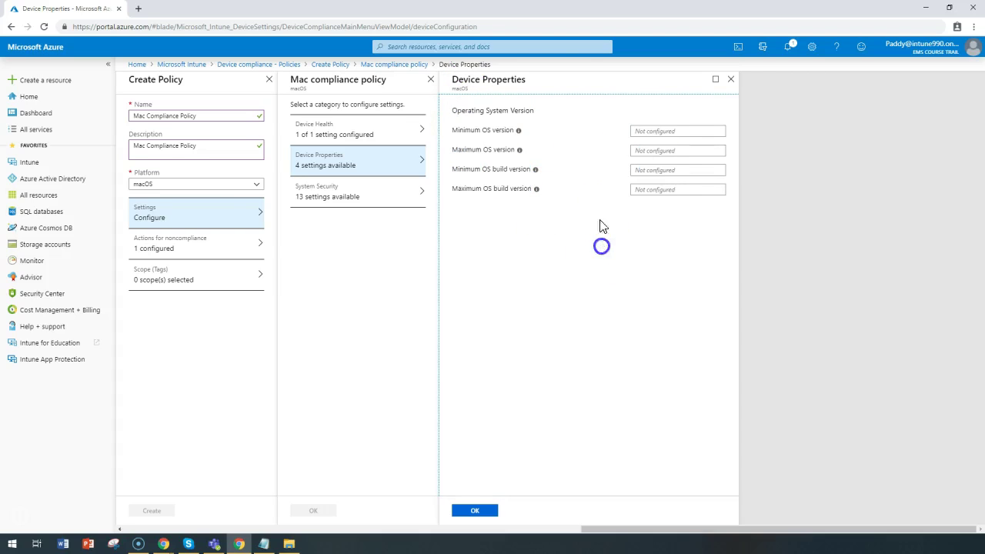
# Require a password to unlock devices in the policy's System Security settings
pyautogui.click(325, 194)
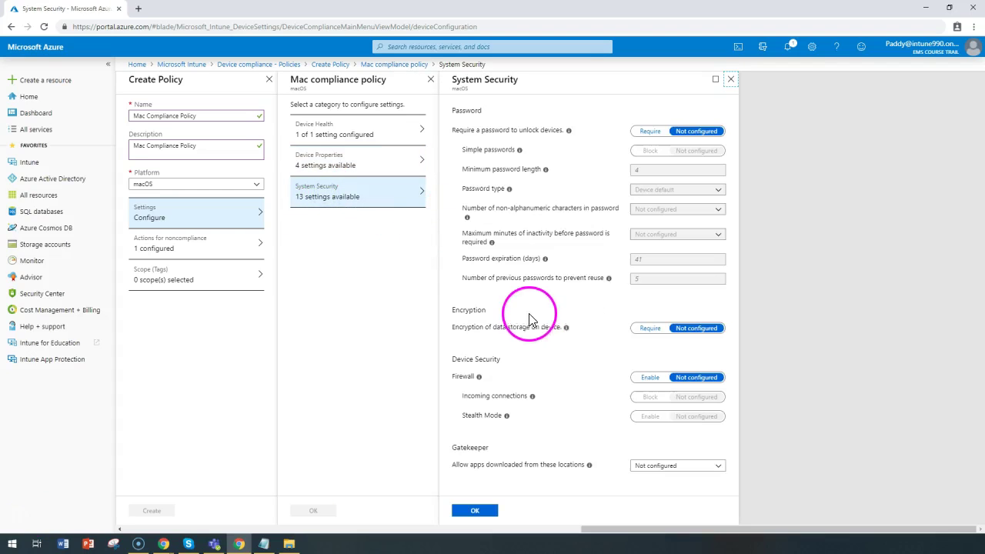
pyautogui.doubleClick(467, 109)
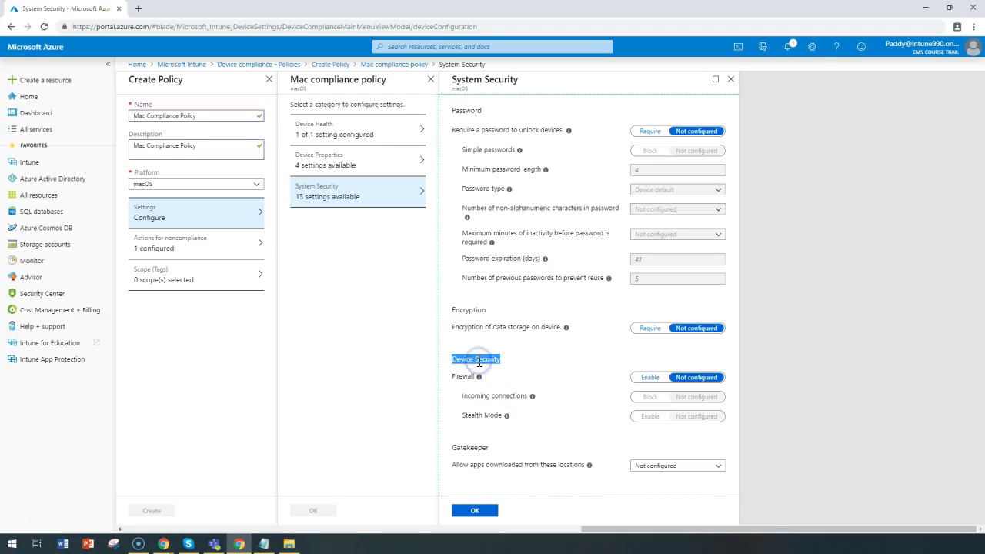
pyautogui.moveTo(460, 111); pyautogui.dragTo(519, 123)
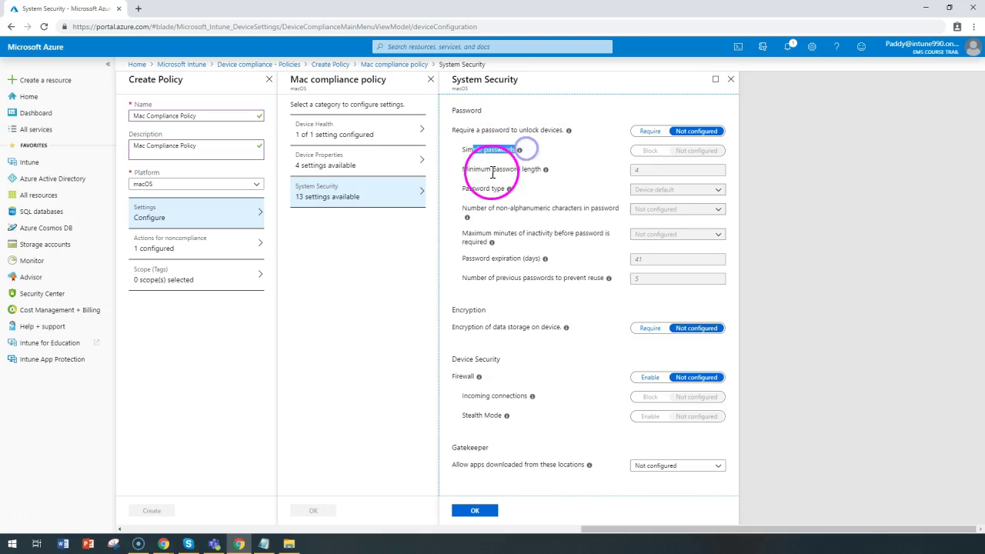
pyautogui.moveTo(493, 173); pyautogui.dragTo(526, 173)
pyautogui.click(650, 131)
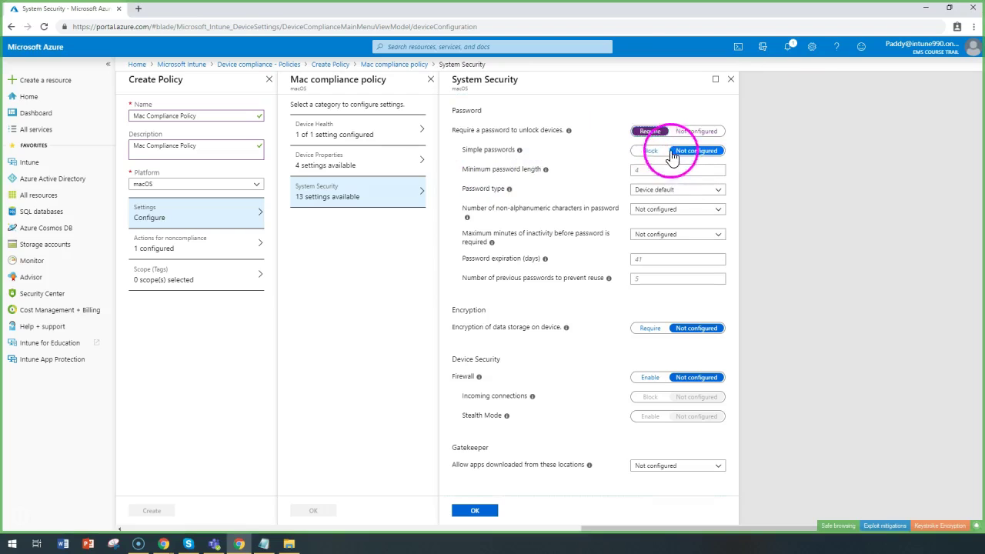
pyautogui.moveTo(465, 133); pyautogui.dragTo(522, 140)
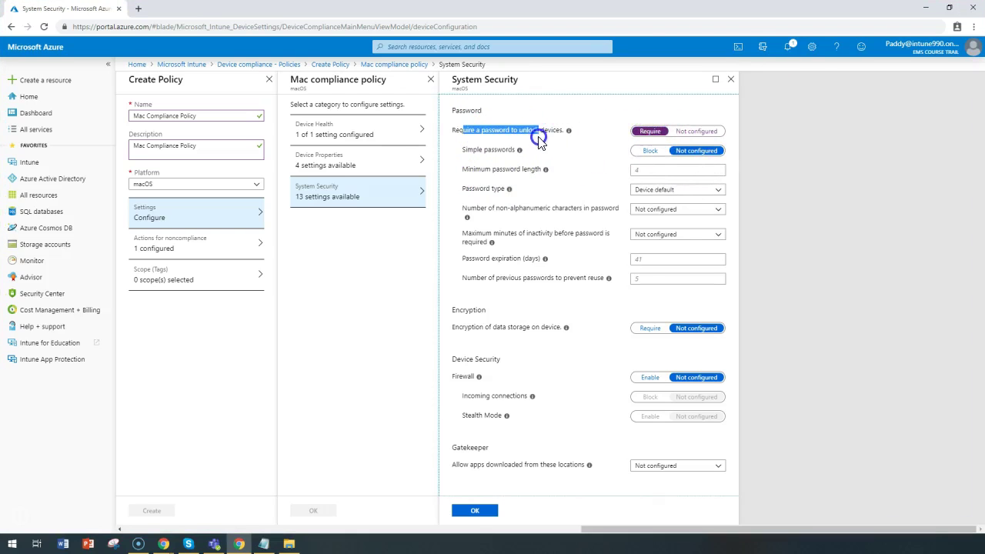
pyautogui.click(650, 132)
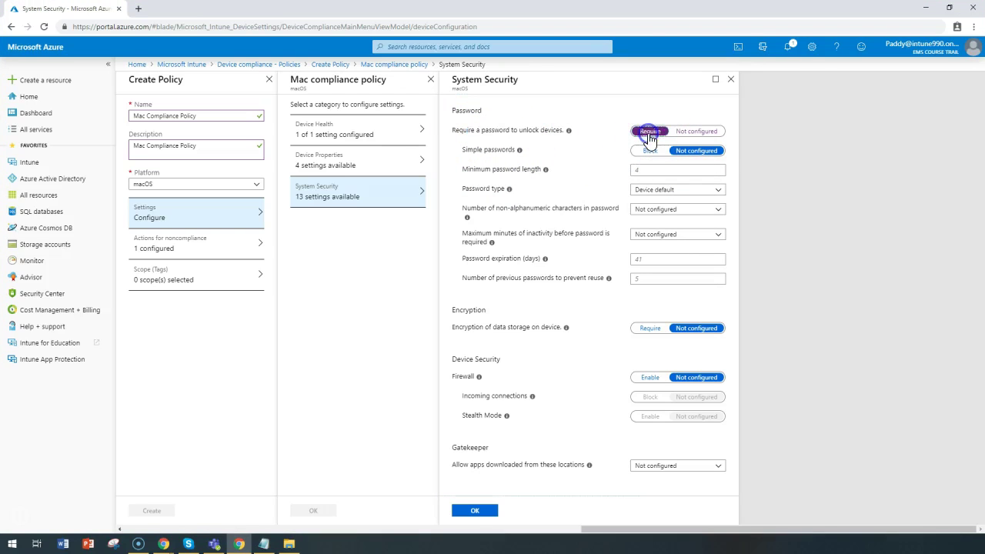
# Block simple passwords in the System Security settings
pyautogui.moveTo(472, 150); pyautogui.dragTo(516, 150)
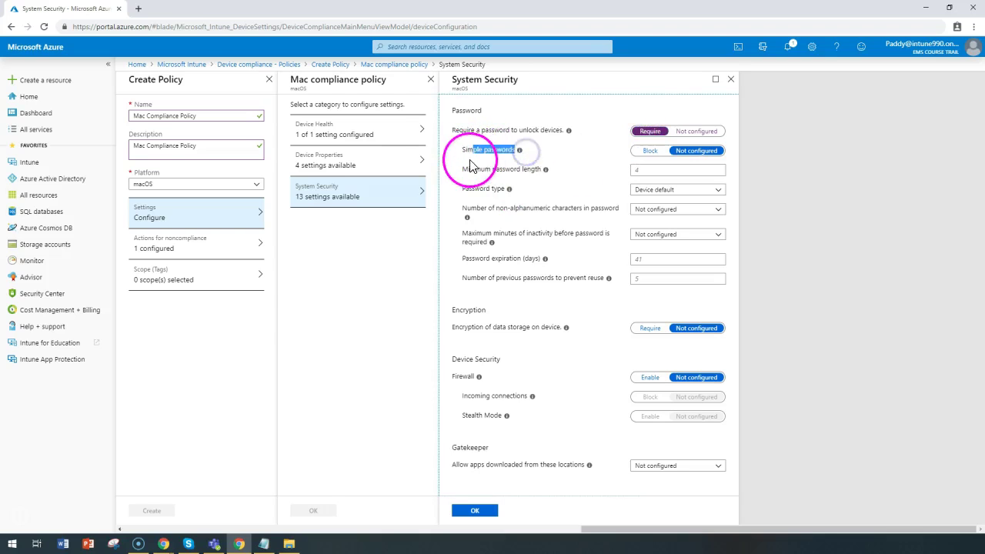
pyautogui.click(466, 151)
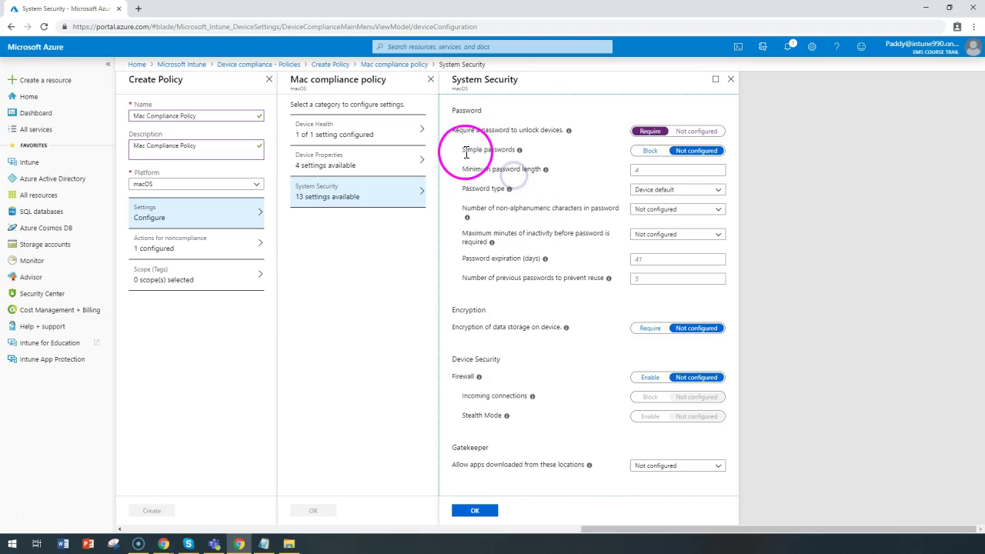
pyautogui.click(682, 152)
pyautogui.click(645, 152)
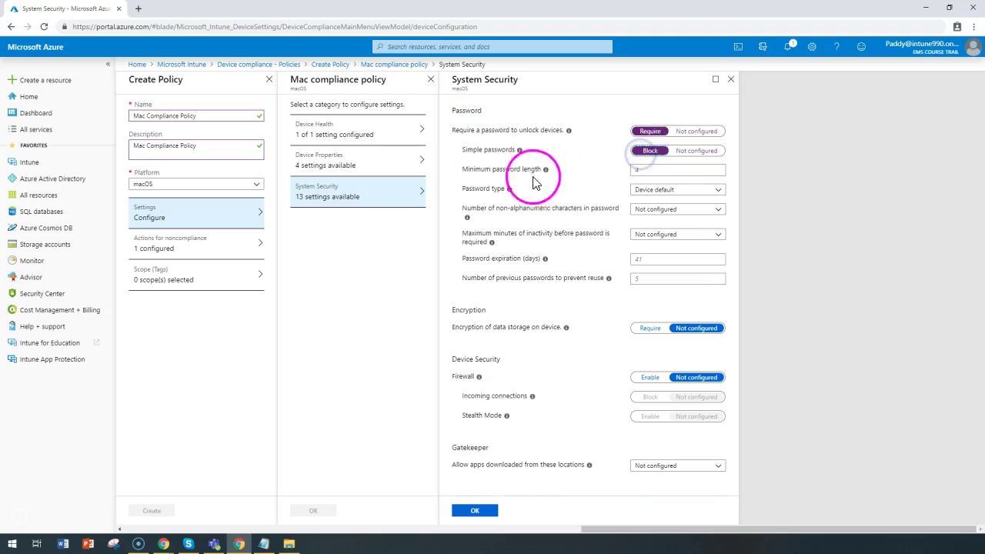
# Set the minimum password length to 8 and the number of non-alphanumeric characters in the password to 3
pyautogui.moveTo(506, 169); pyautogui.dragTo(582, 163)
pyautogui.click(640, 168)
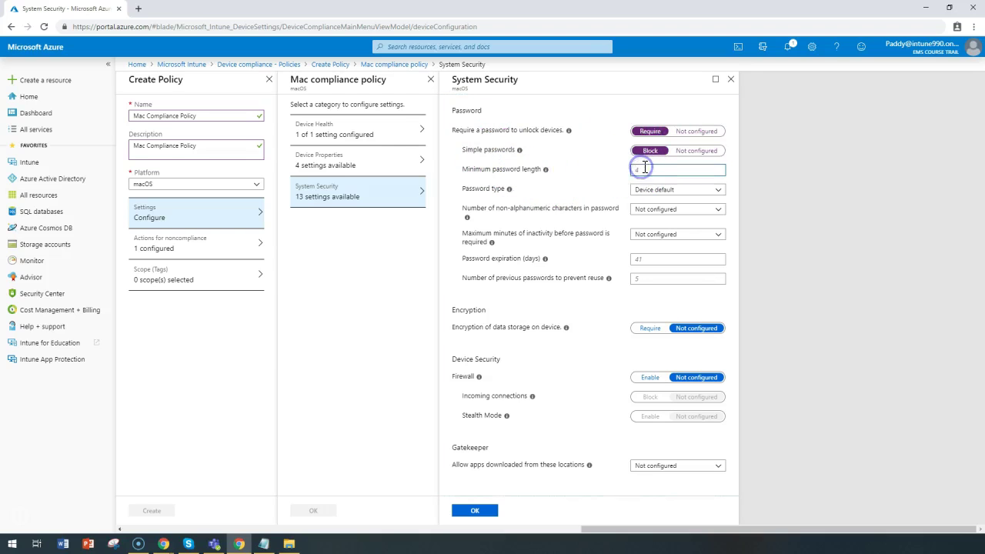
pyautogui.write('8')
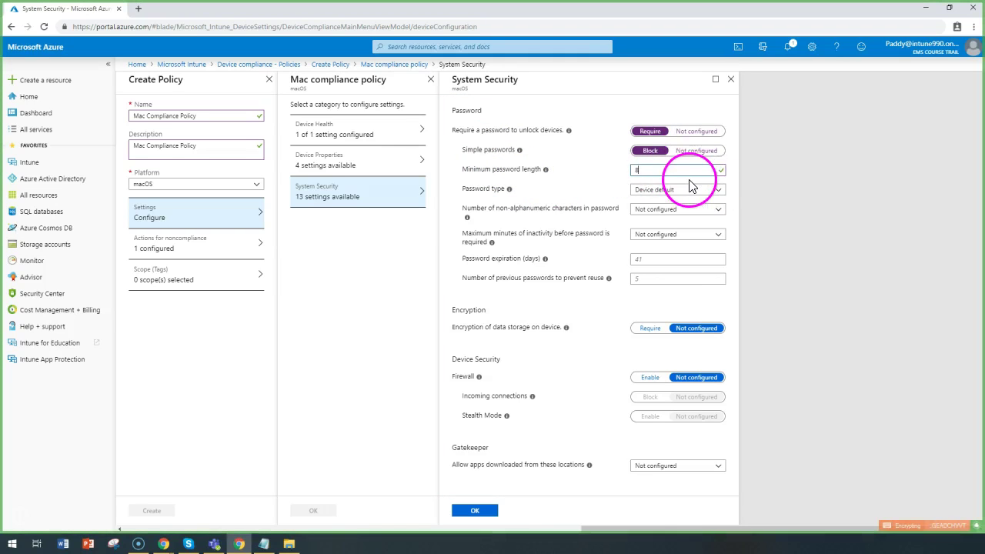
pyautogui.click(664, 211)
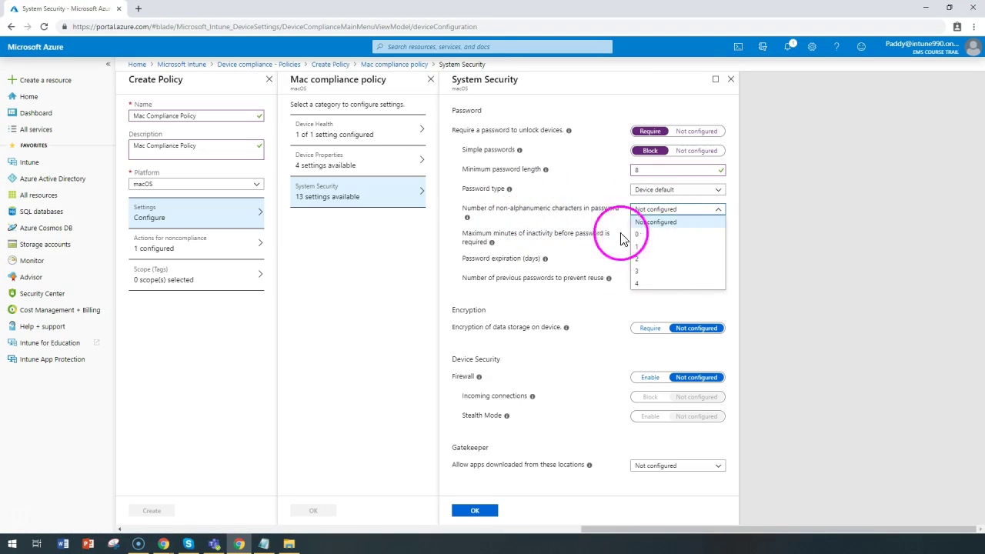
pyautogui.press('Escape')
# Set the password type to Alphanumeric and reselect 3 as the number of non-alphanumeric characters
pyautogui.moveTo(481, 190); pyautogui.dragTo(513, 193)
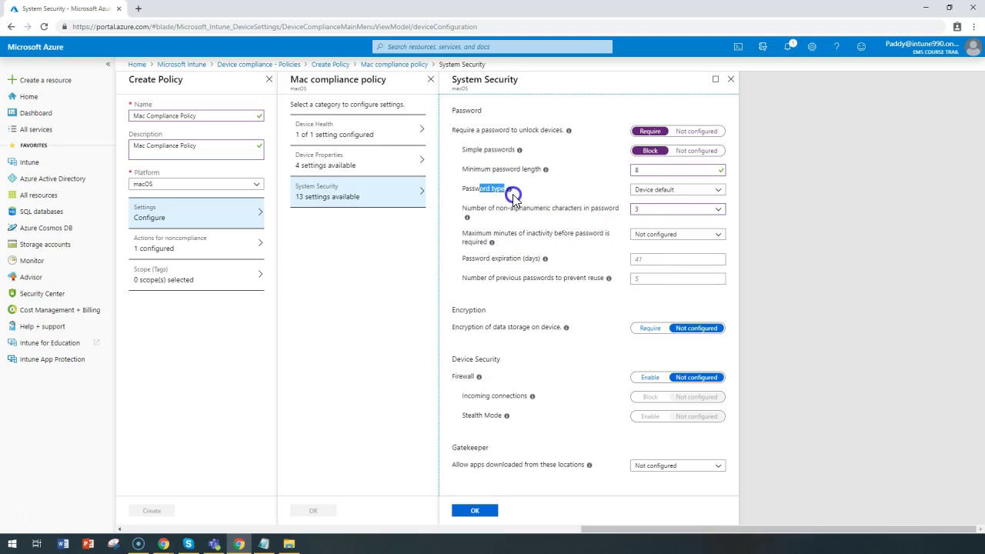
pyautogui.click(659, 191)
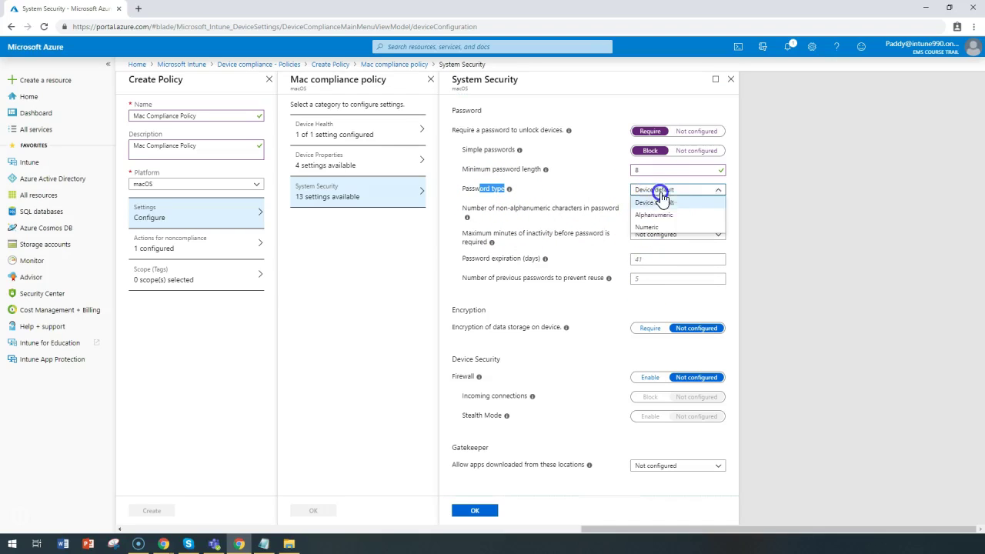
pyautogui.click(658, 216)
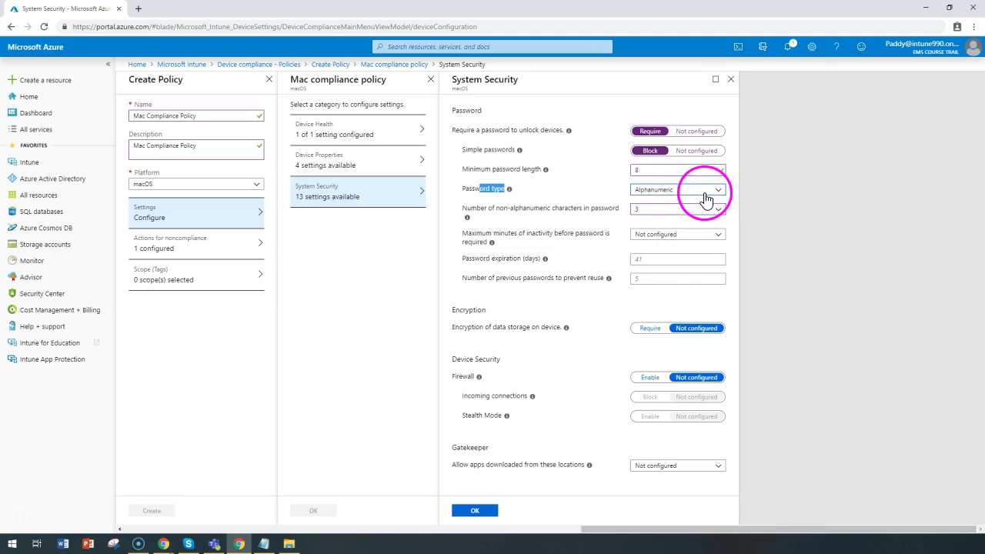
pyautogui.click(470, 217)
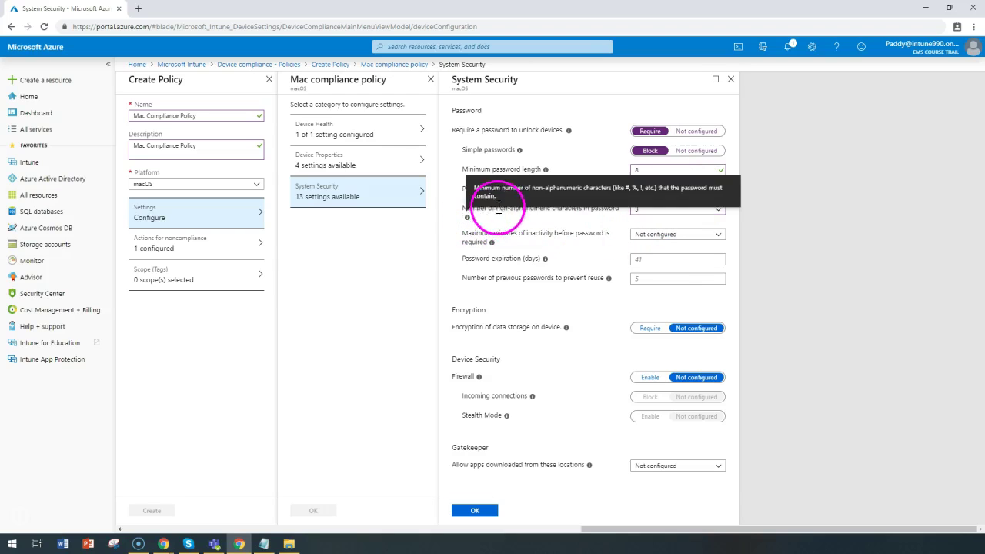
pyautogui.click(652, 210)
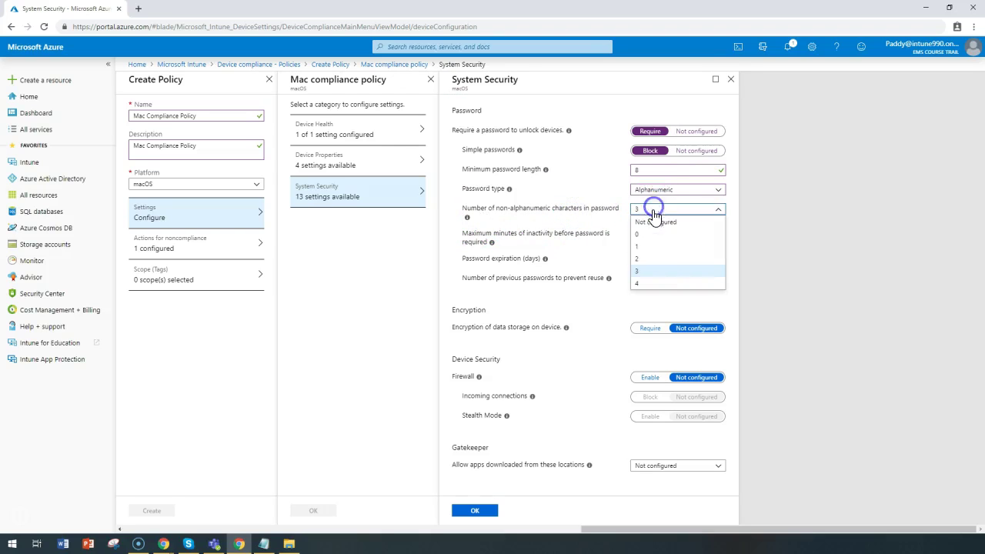
pyautogui.click(644, 271)
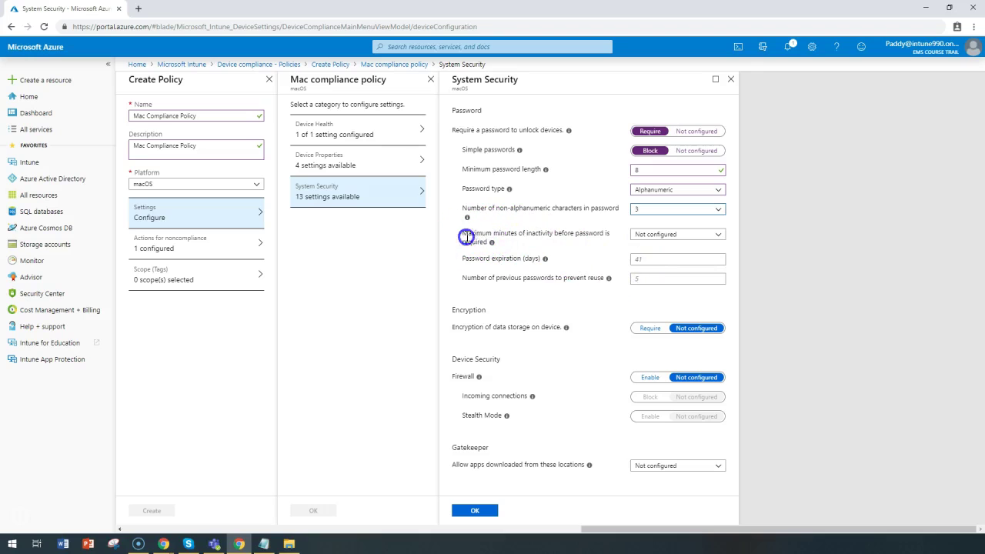
# Set the maximum inactivity before a password is required to 5 Minutes
pyautogui.moveTo(467, 234); pyautogui.dragTo(512, 236)
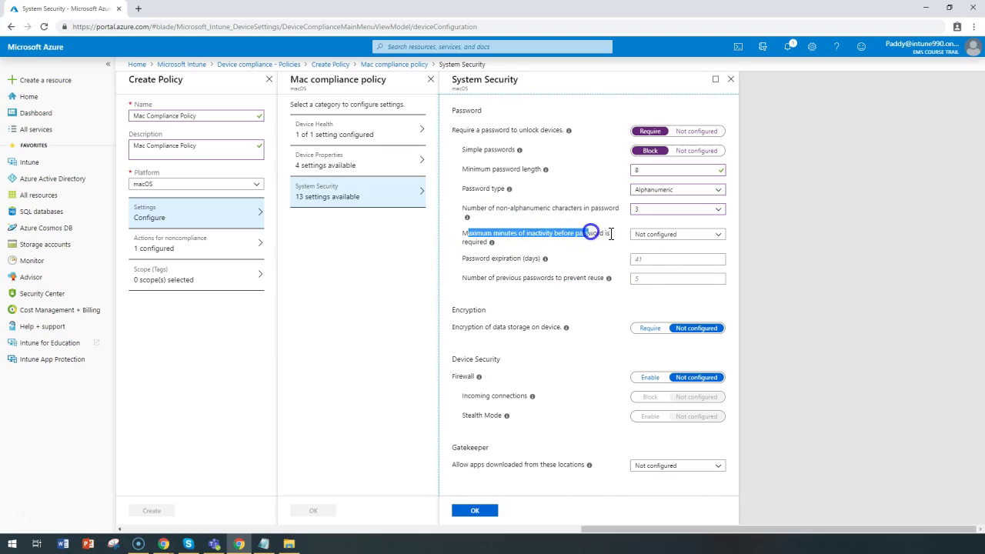
pyautogui.click(672, 235)
pyautogui.click(684, 241)
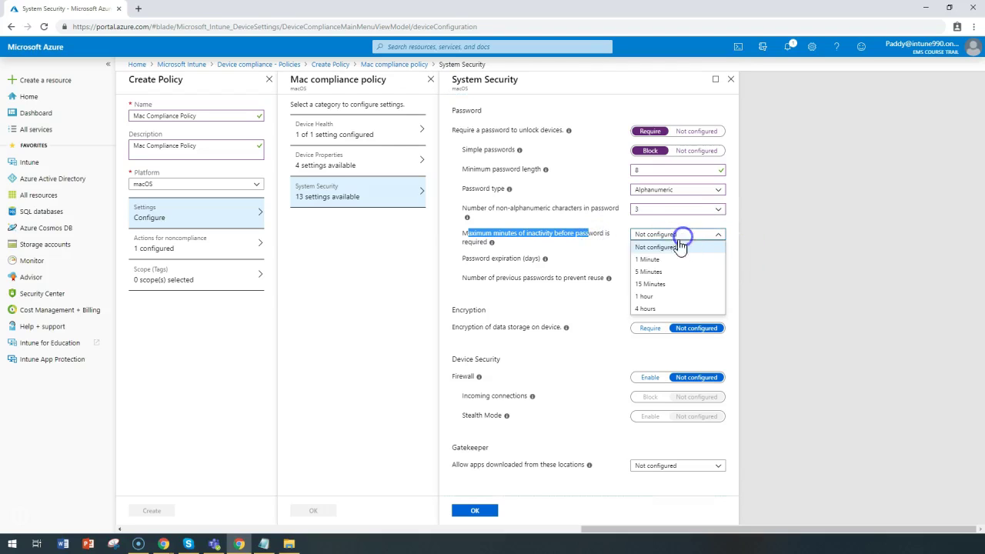
pyautogui.click(650, 272)
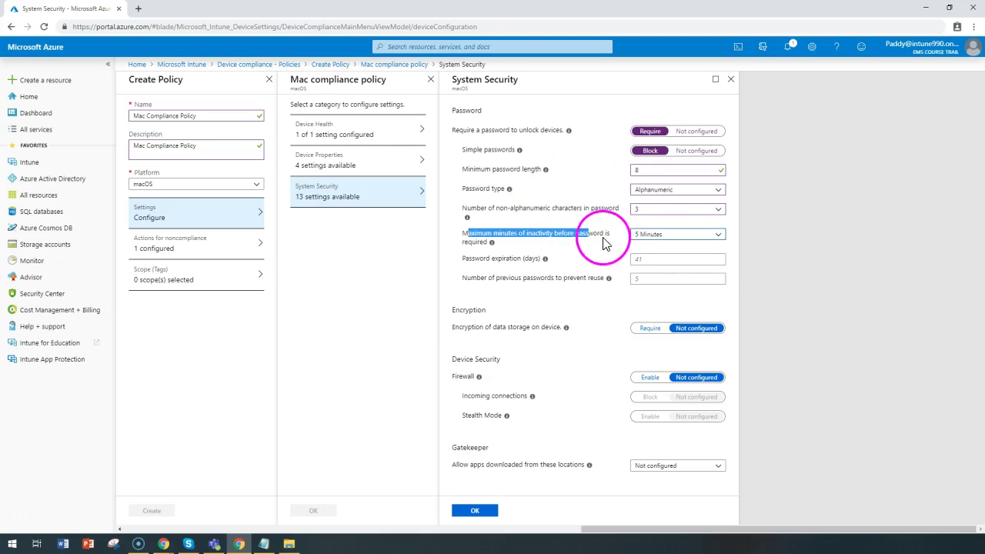
pyautogui.moveTo(604, 244); pyautogui.dragTo(612, 245)
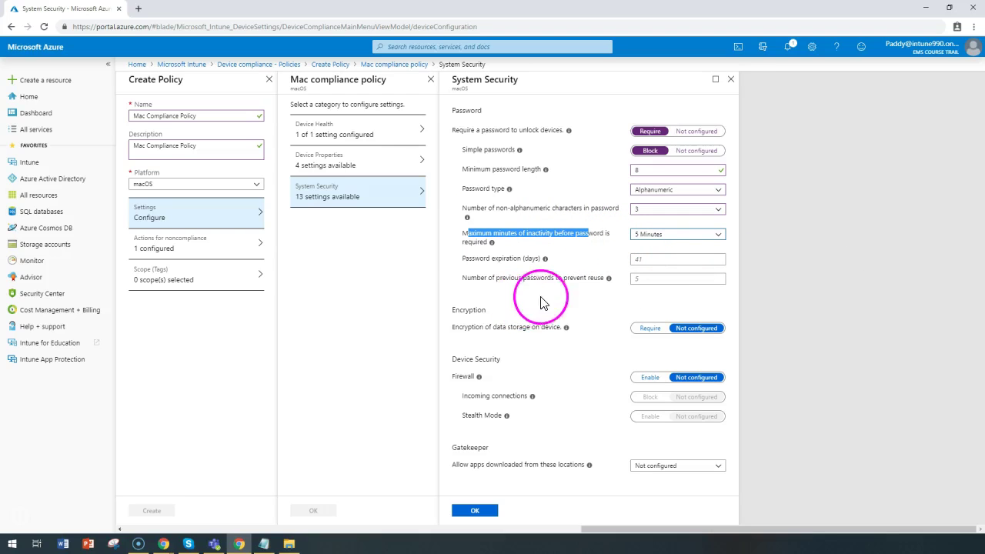
# Set the password expiration to 30 days in the System Security settings
pyautogui.click(652, 261)
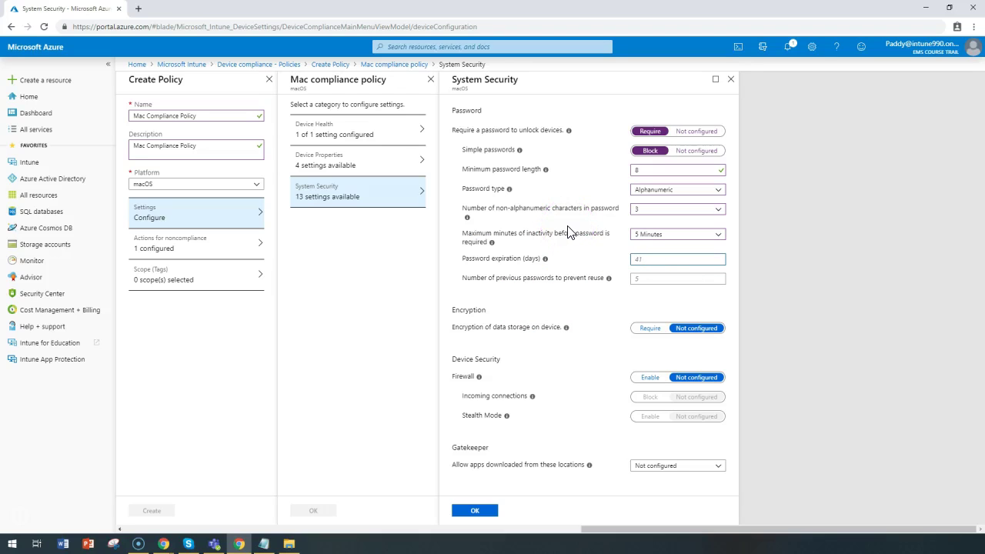
pyautogui.write('30')
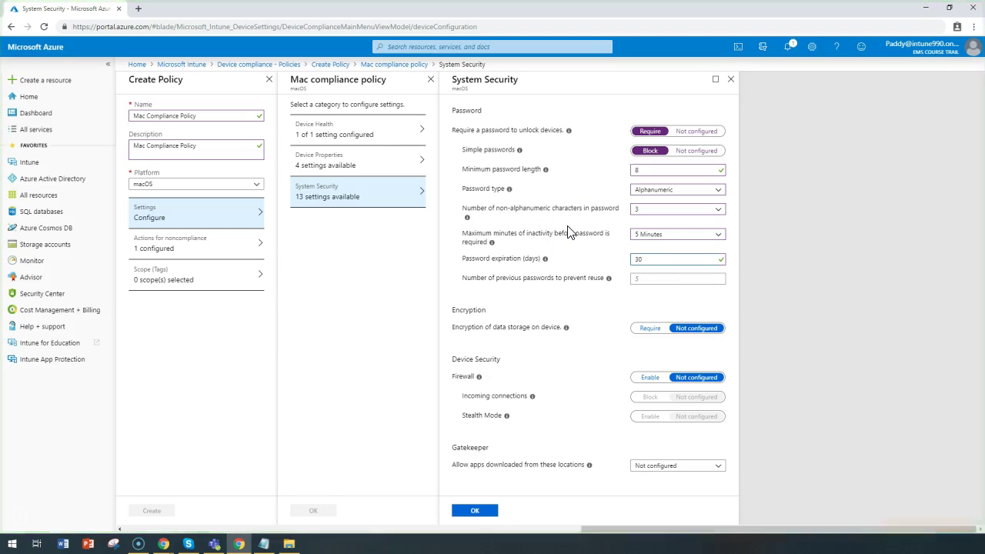
pyautogui.moveTo(651, 260); pyautogui.dragTo(608, 262)
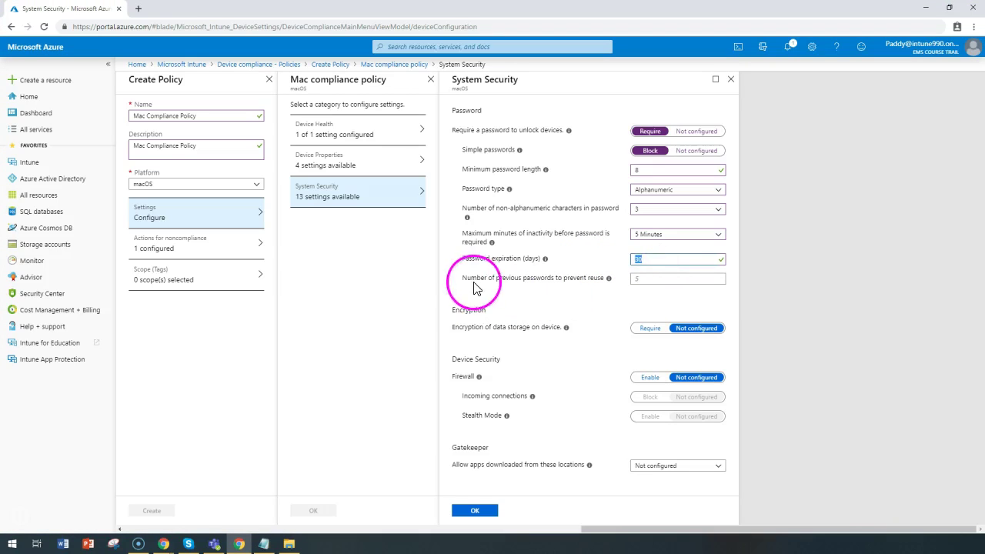
# Set the number of previous passwords to prevent reuse to 5
pyautogui.moveTo(454, 280); pyautogui.dragTo(493, 279)
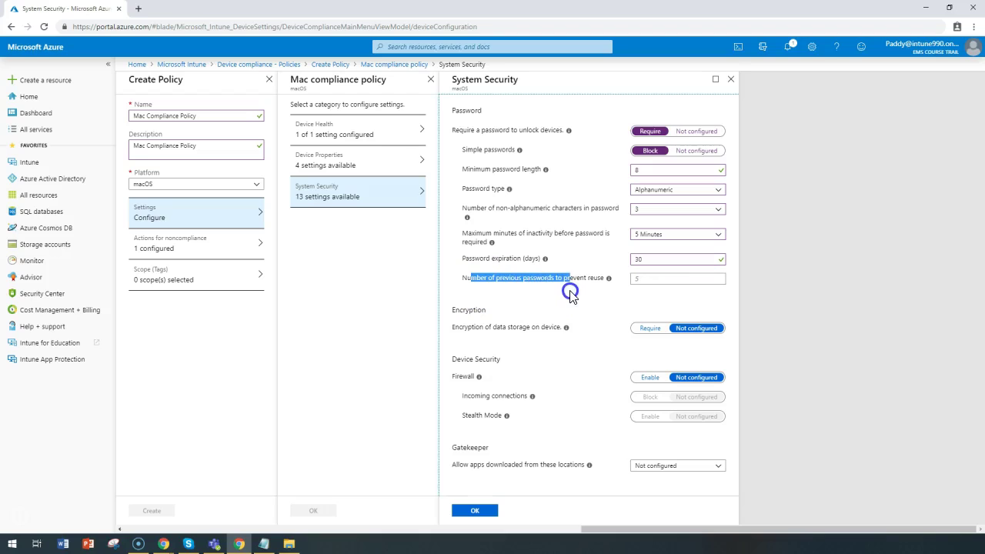
pyautogui.click(638, 281)
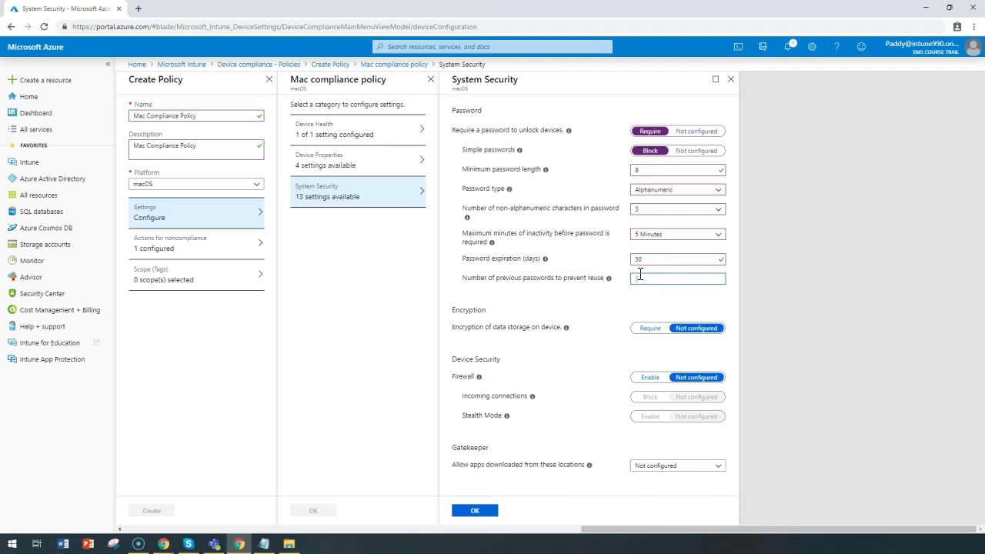
pyautogui.write('5')
pyautogui.moveTo(625, 280); pyautogui.dragTo(649, 295)
pyautogui.click(647, 279)
# Require encryption of data storage on the device and enable the firewall under Device Security
pyautogui.moveTo(645, 279); pyautogui.dragTo(461, 339)
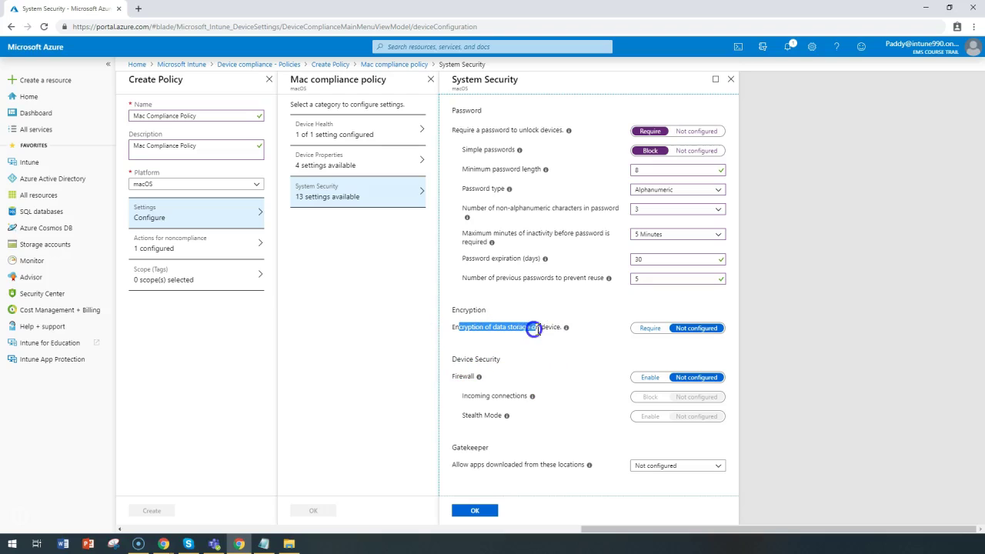
pyautogui.click(647, 329)
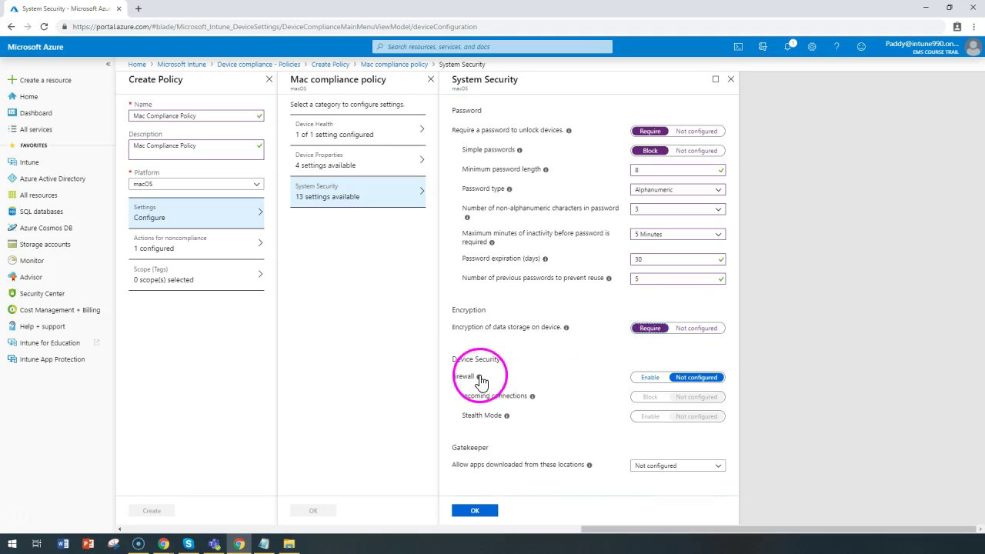
pyautogui.click(649, 377)
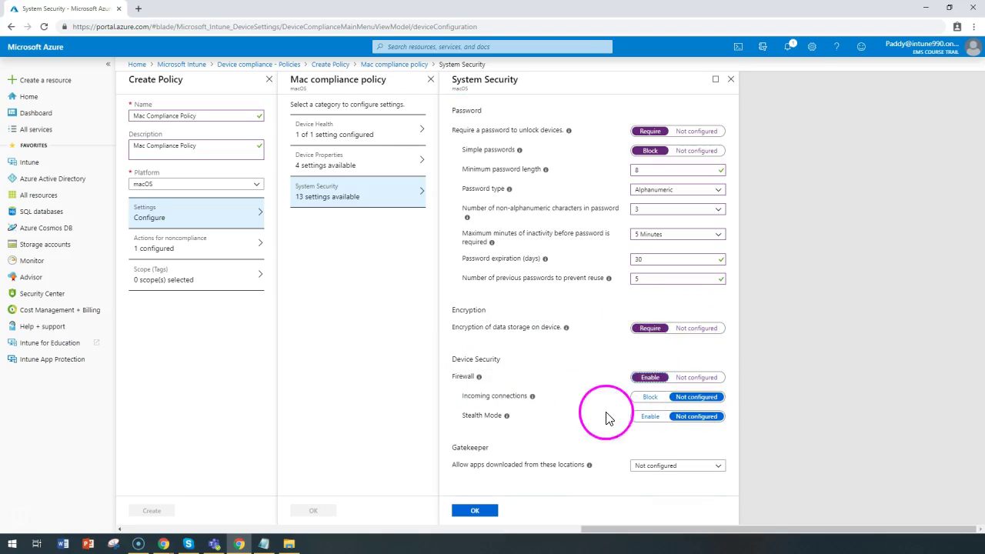
pyautogui.moveTo(480, 406); pyautogui.dragTo(506, 394)
pyautogui.click(697, 397)
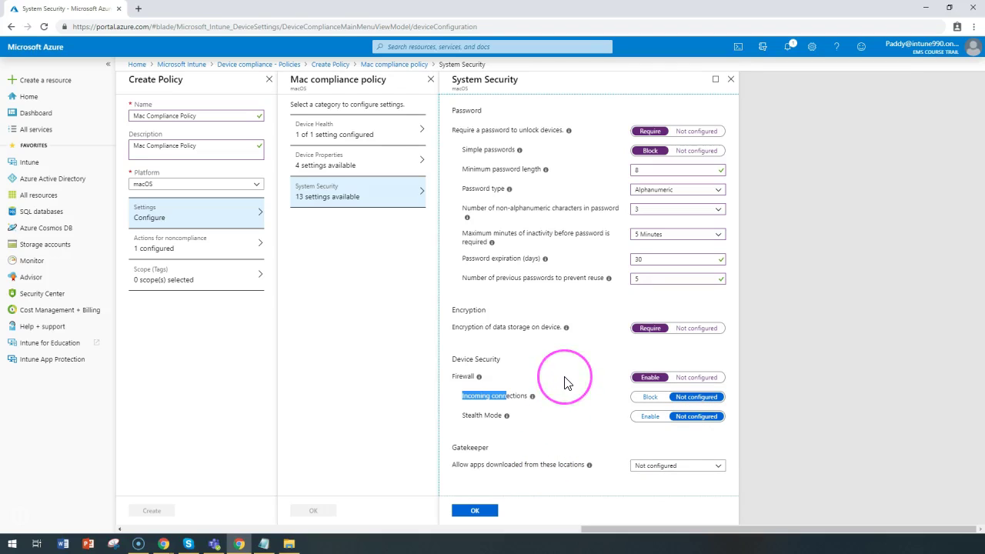
# Set the Gatekeeper option for allowed app download locations to Anywhere
pyautogui.click(645, 469)
pyautogui.click(643, 437)
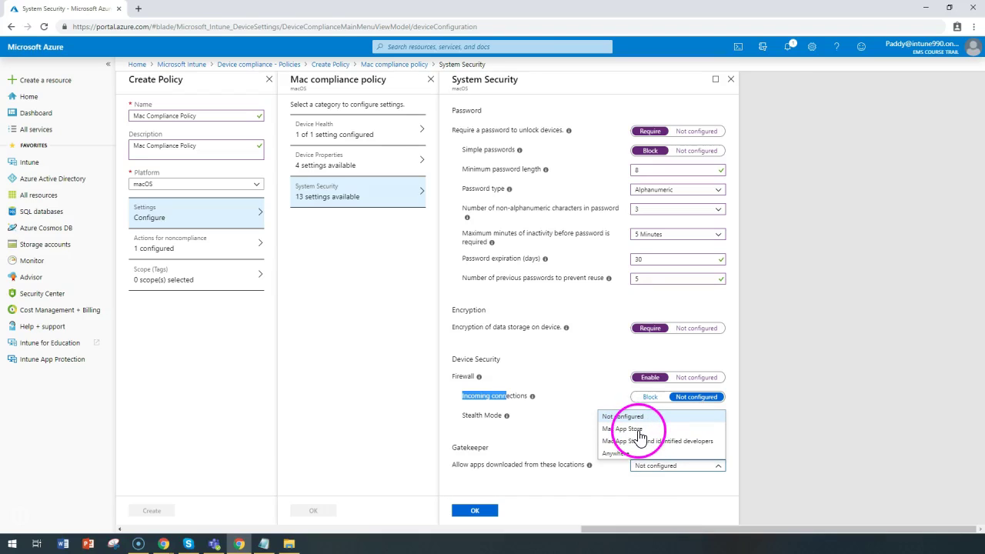
pyautogui.click(625, 454)
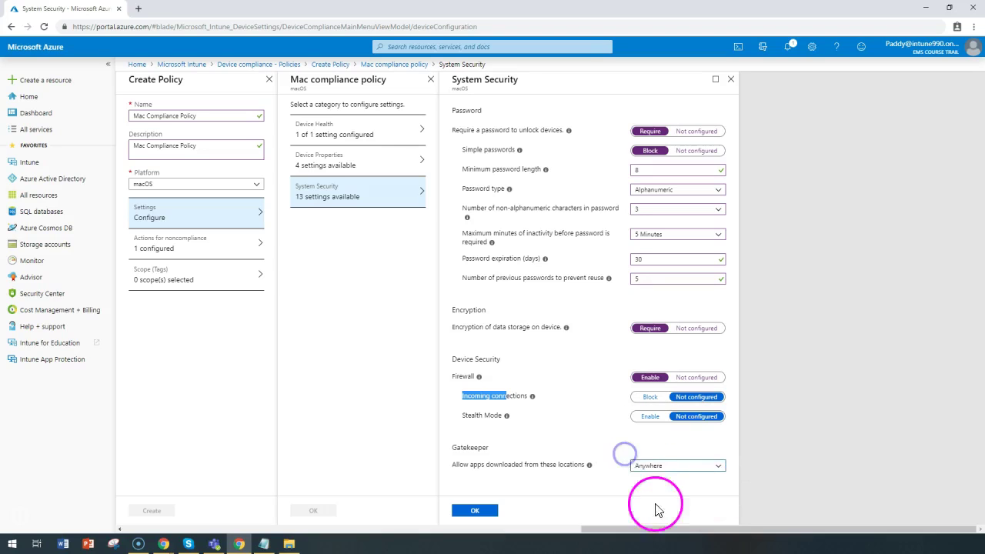
pyautogui.click(651, 467)
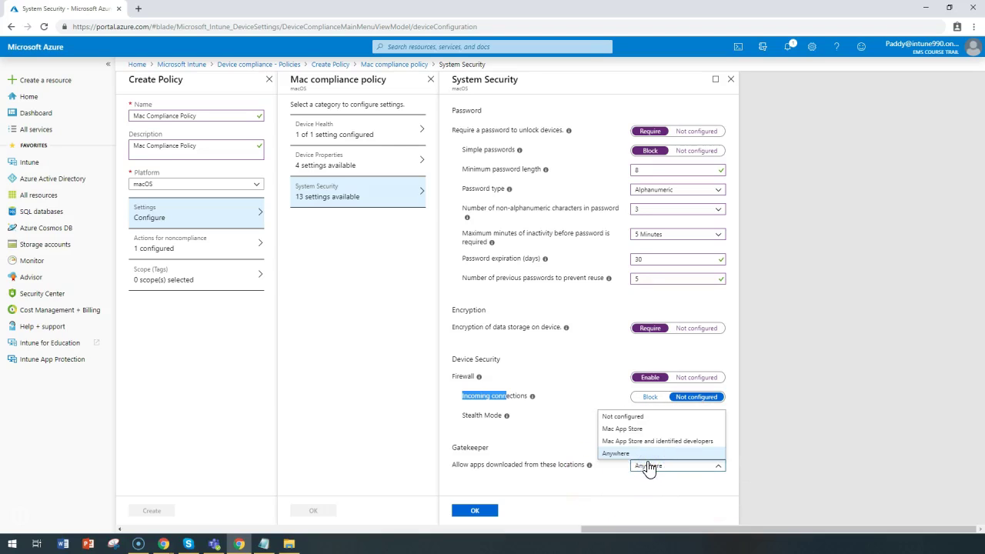
pyautogui.click(719, 468)
pyautogui.click(509, 456)
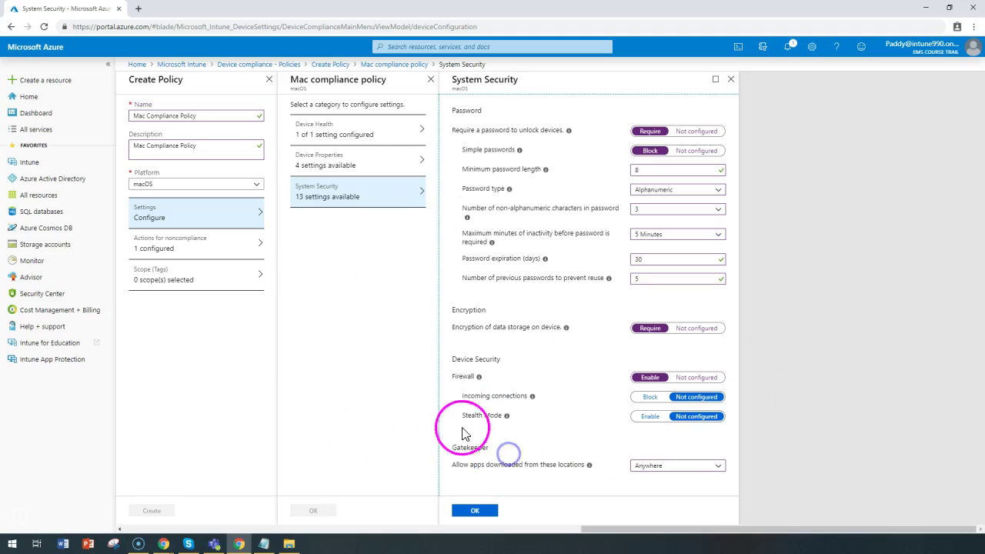
# Confirm the System Security settings and the policy's overall compliance settings to return to the policy creation form
pyautogui.click(479, 511)
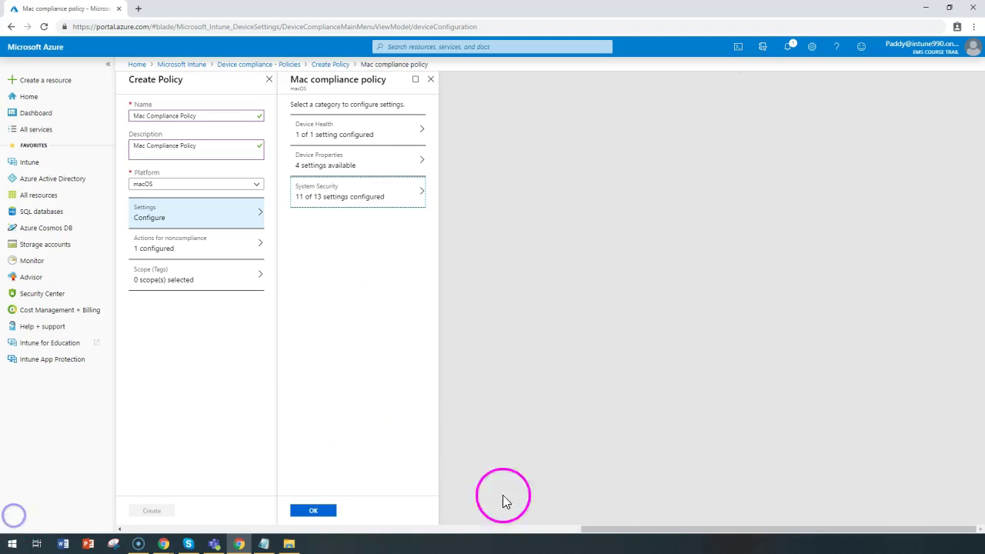
pyautogui.click(314, 512)
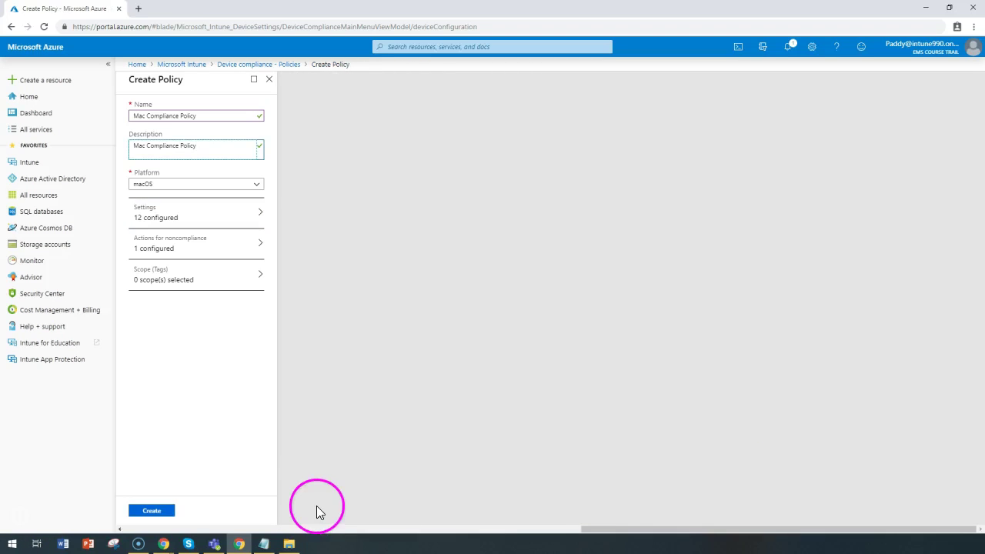
pyautogui.click(216, 218)
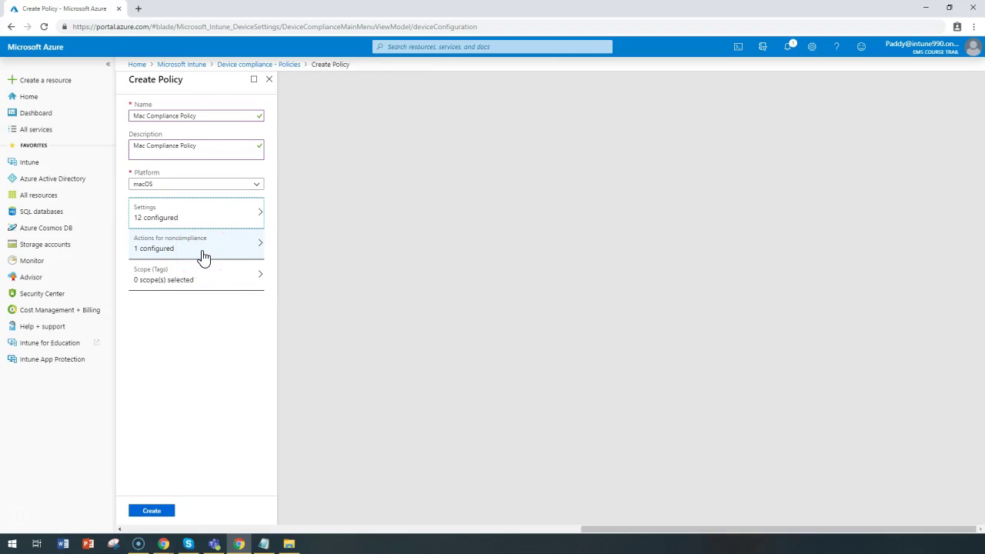
# Start a new action for noncompliance with the action type Send email to end user
pyautogui.click(202, 257)
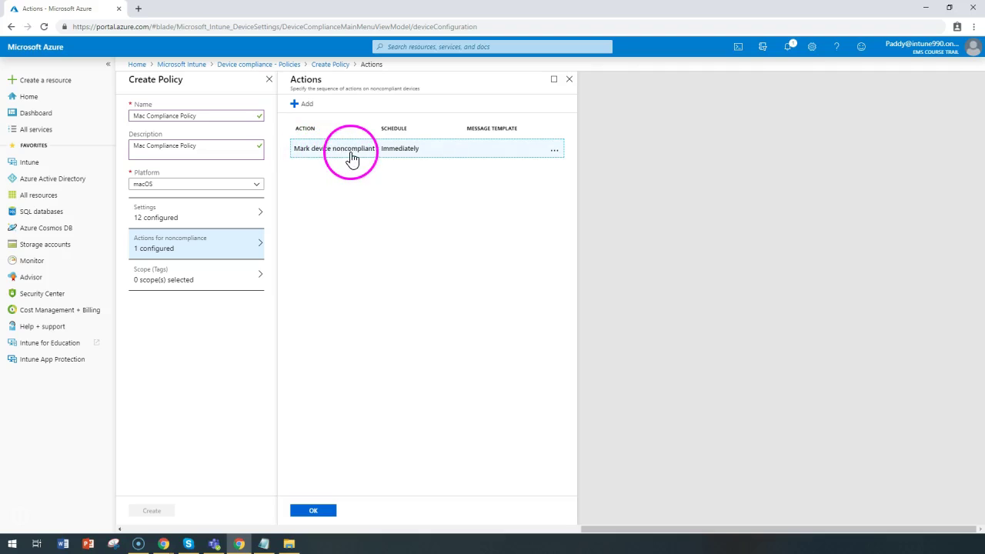
pyautogui.click(303, 105)
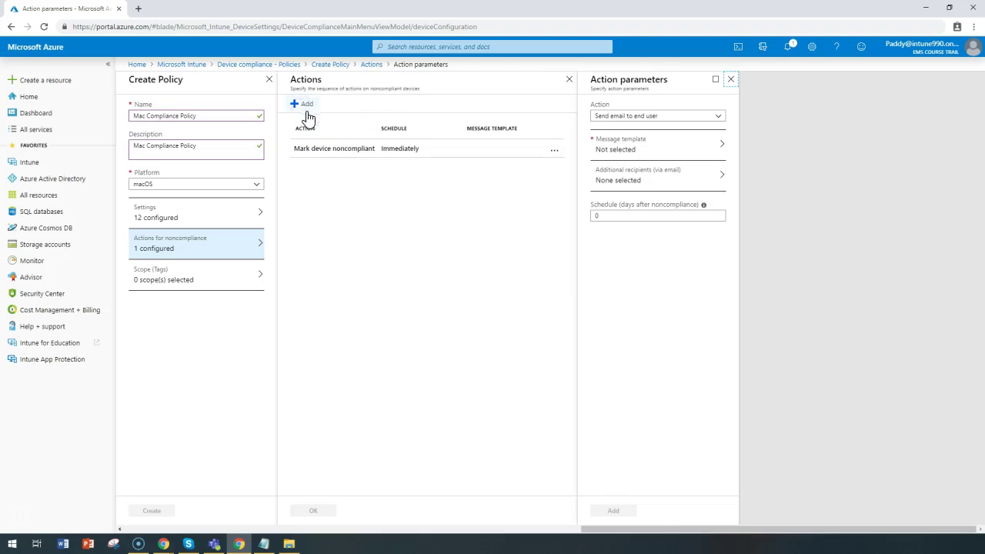
pyautogui.click(718, 116)
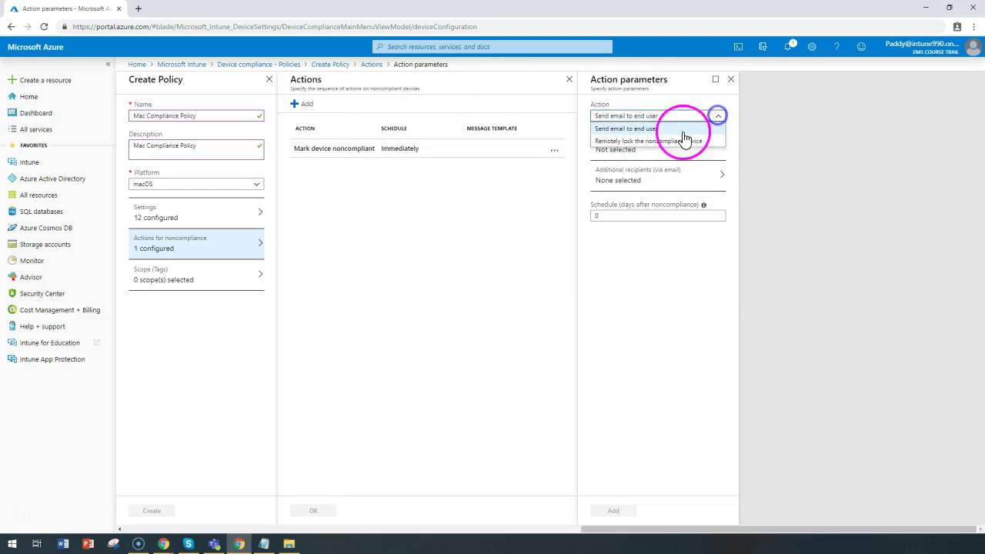
pyautogui.click(624, 130)
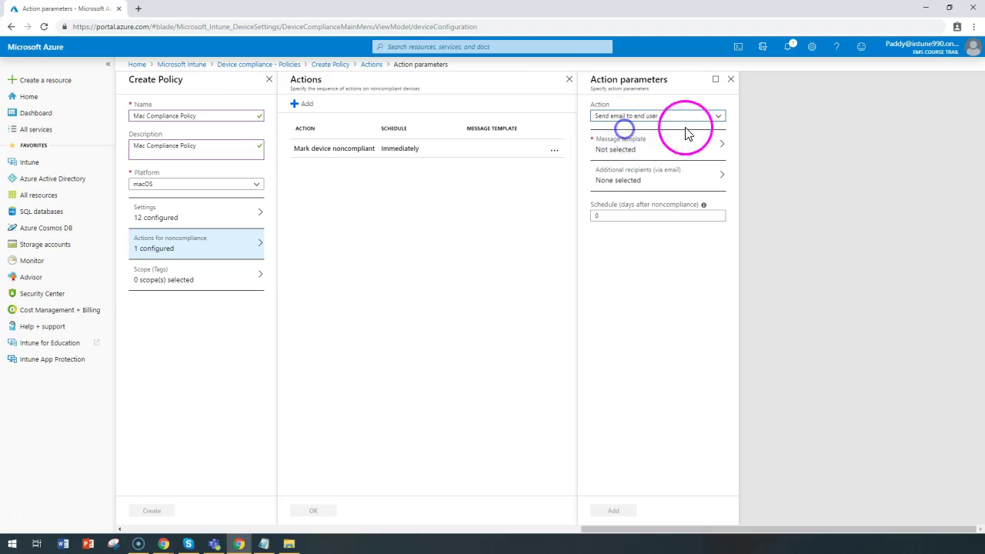
# Assign the Hello Team notification message template to the email action
pyautogui.click(671, 140)
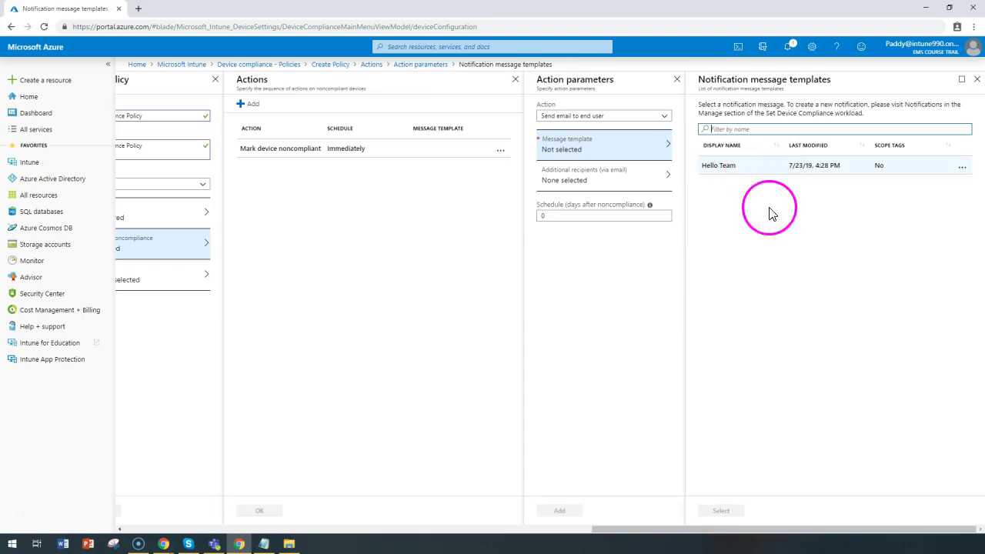
pyautogui.click(731, 177)
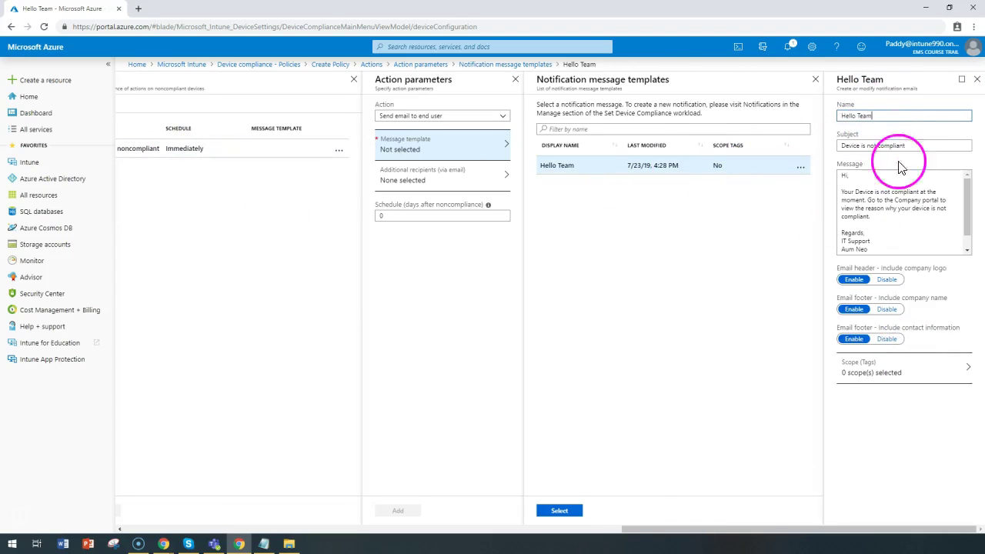
pyautogui.click(560, 513)
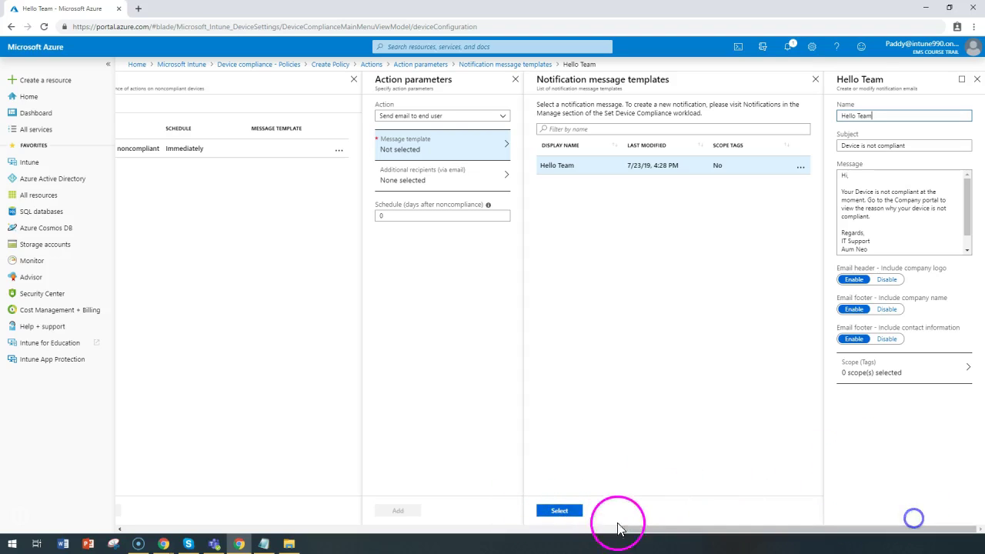
pyautogui.click(570, 513)
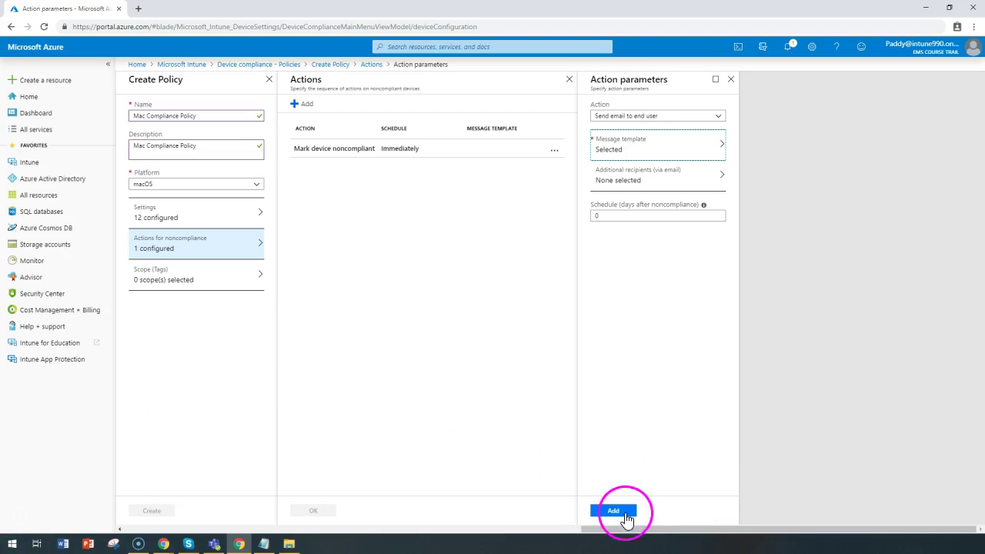
# Add the Intune Help Desk Team group as an additional email recipient of the noncompliance notification
pyautogui.click(650, 174)
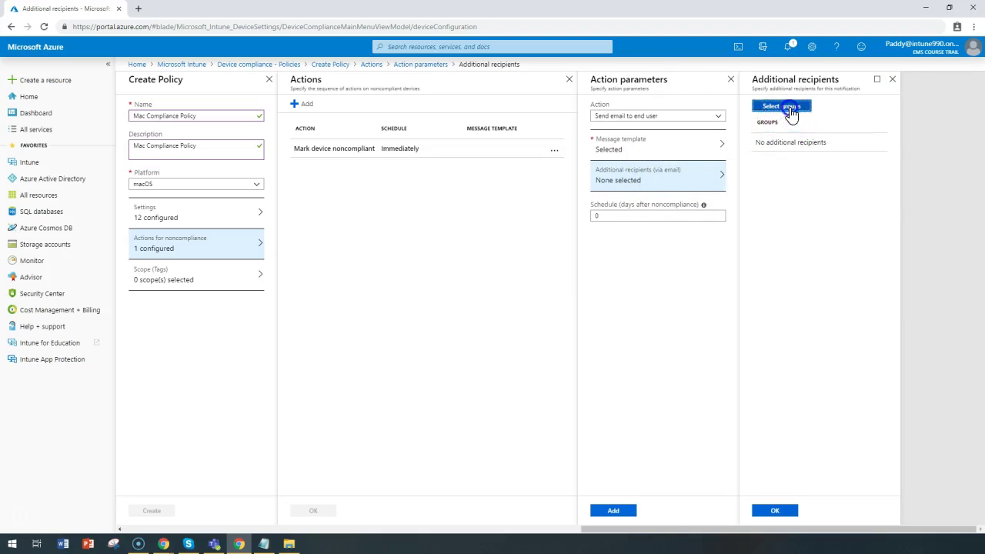
pyautogui.click(791, 112)
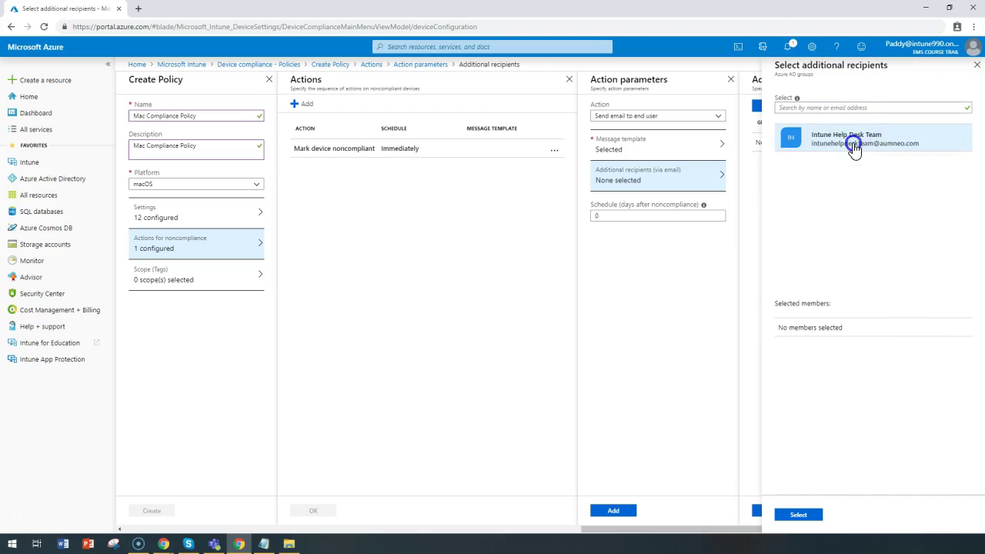
pyautogui.click(851, 145)
pyautogui.click(792, 517)
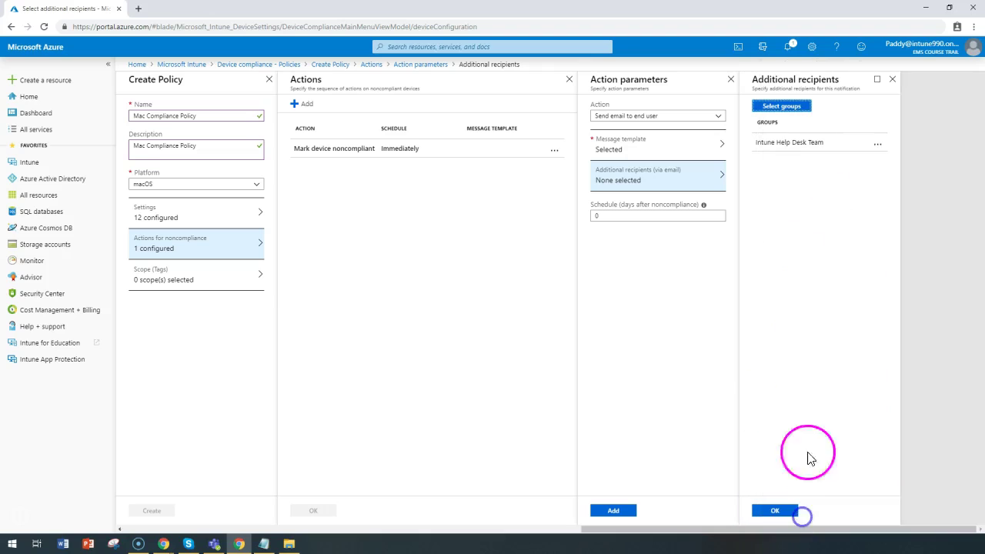
pyautogui.click(762, 514)
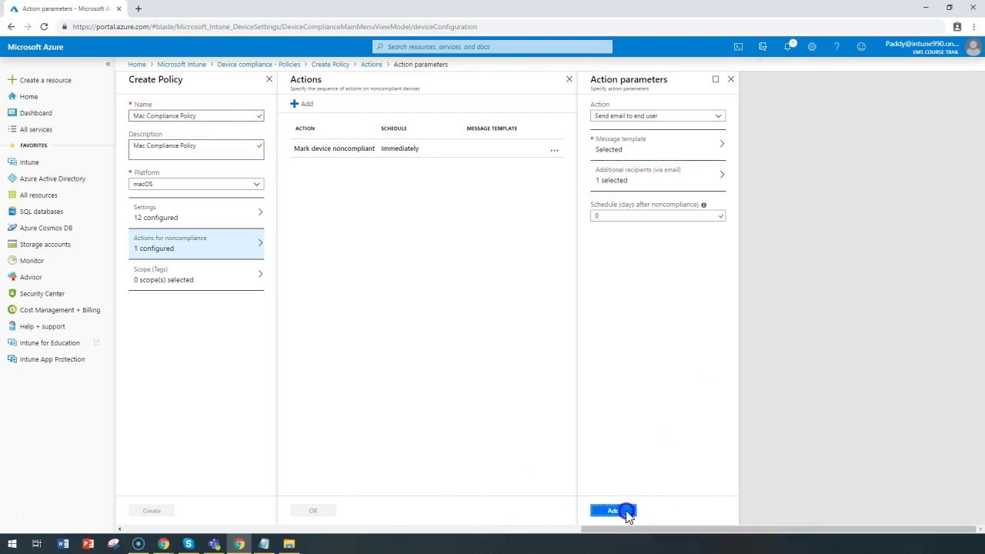
# Add the email action to the noncompliance actions and create the Mac Compliance Policy
pyautogui.click(627, 512)
pyautogui.click(318, 512)
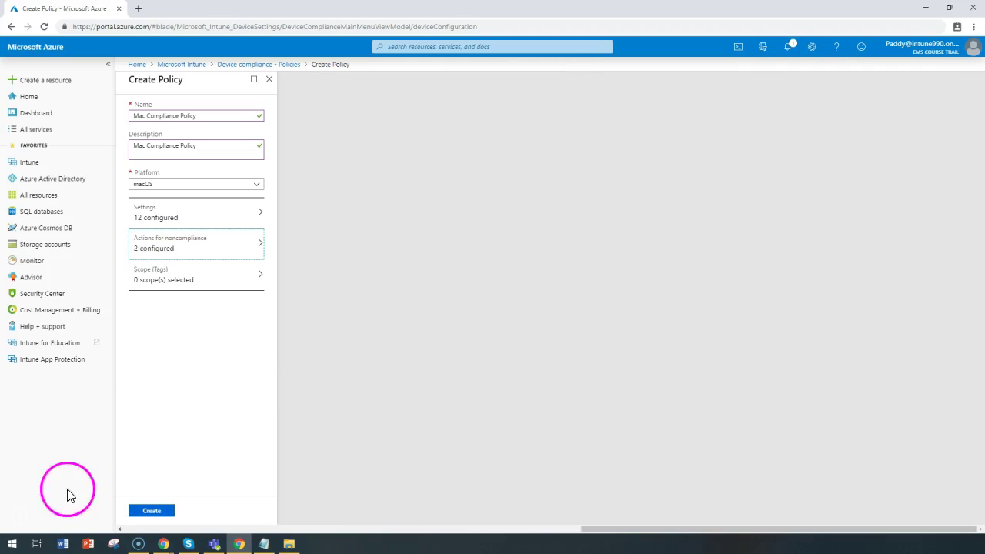
pyautogui.click(152, 511)
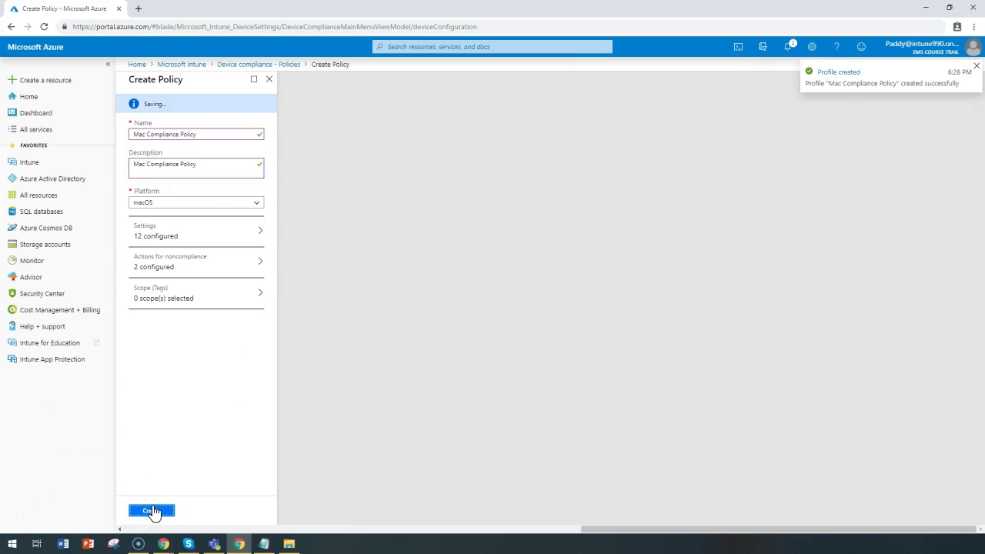
pyautogui.click(197, 485)
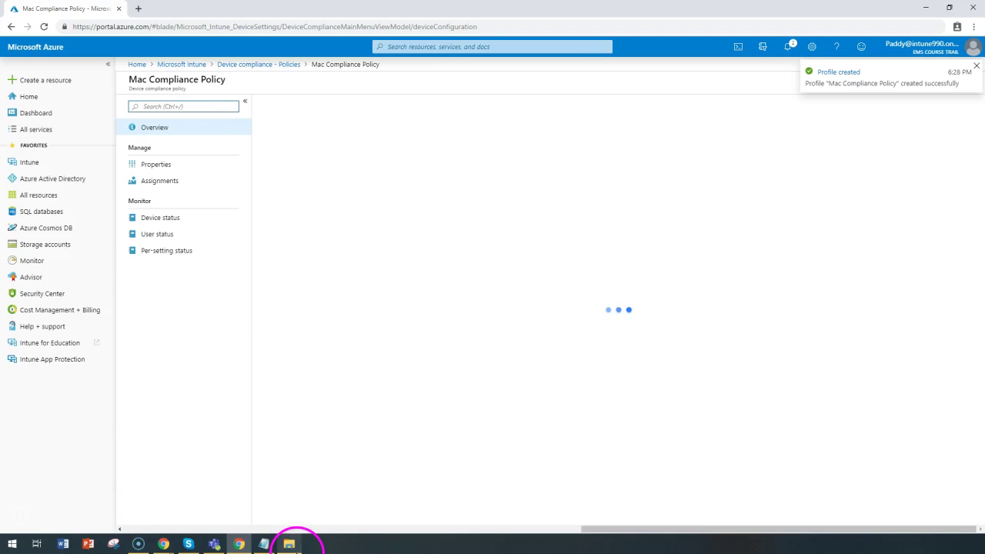